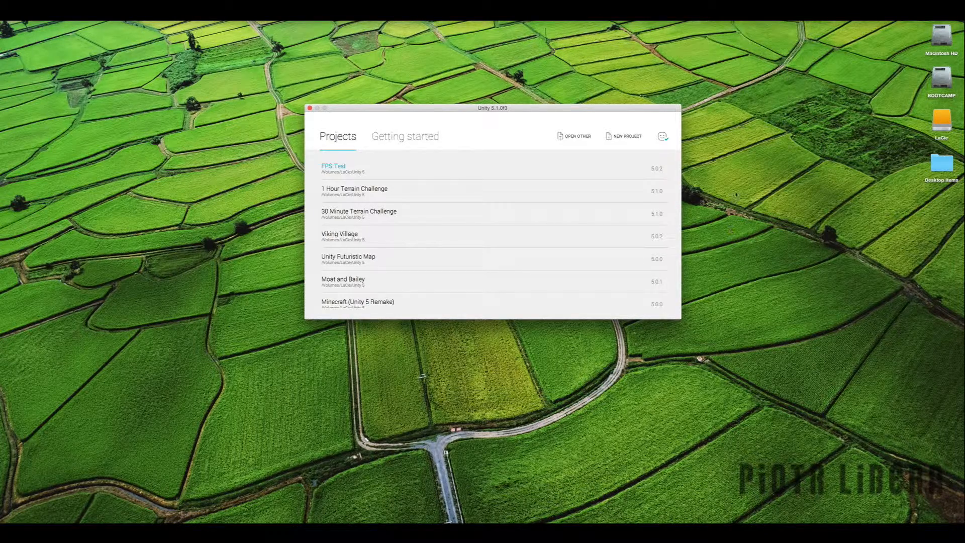
Start a new 3D project named Unity Tutorial
click(635, 137)
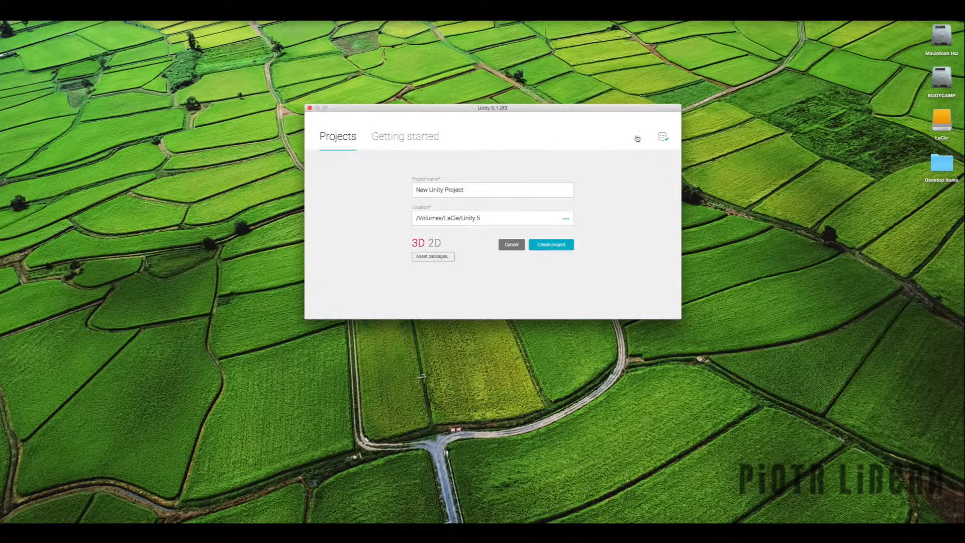
triple_click(496, 184)
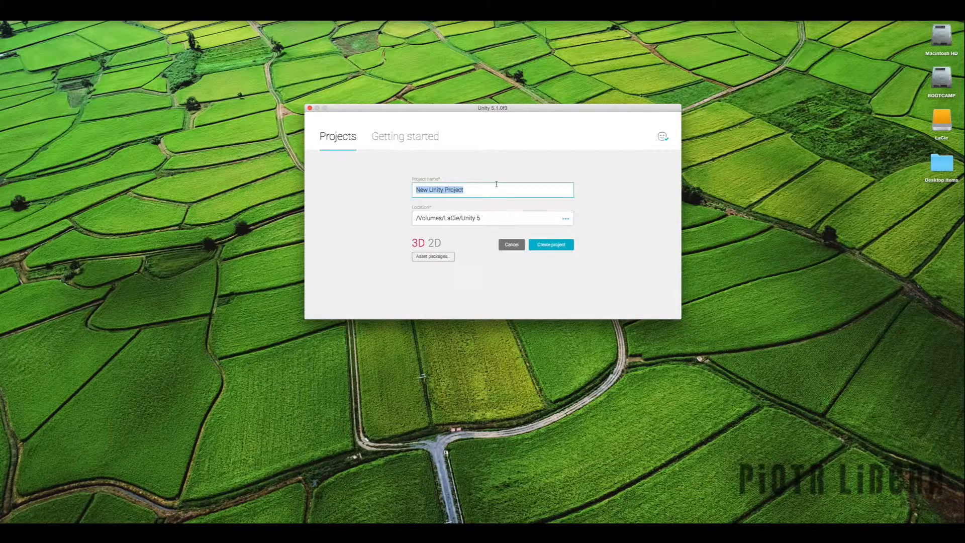
text(Unity Tutorial)
Select the Cameras, Characters and Effects asset packages for the new project
click(423, 261)
scroll(452, 241, down, 2)
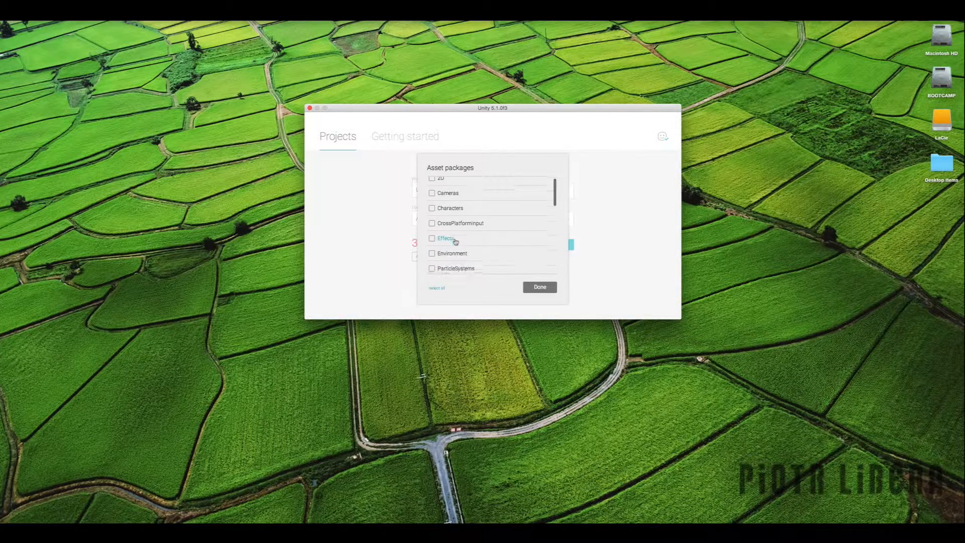
scroll(455, 242, down, 4)
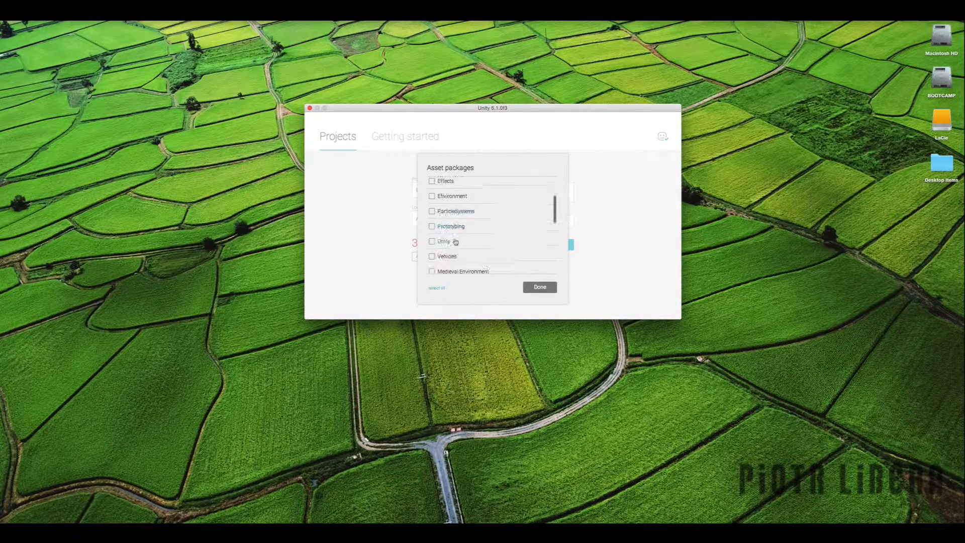
scroll(455, 244, down, 2)
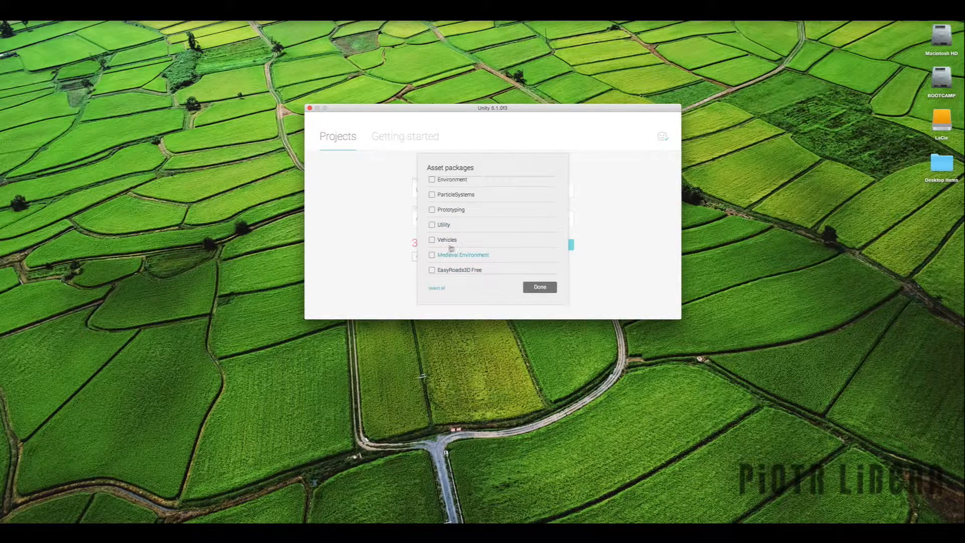
scroll(457, 232, up, 4)
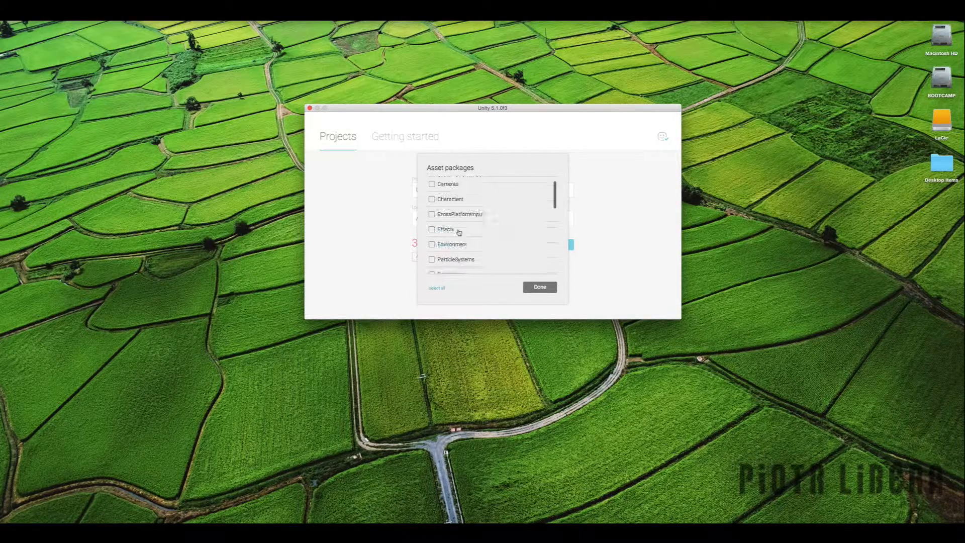
scroll(459, 232, up, 1)
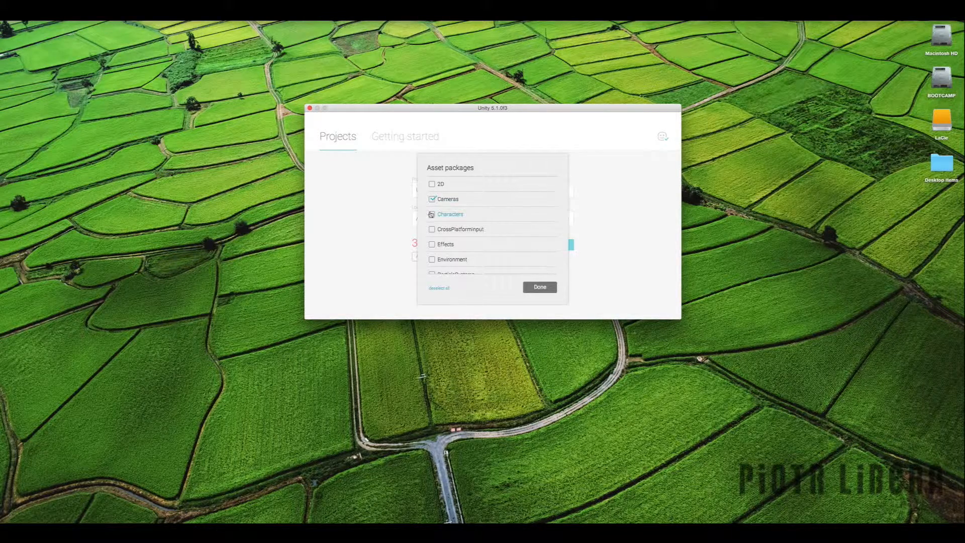
click(431, 214)
click(436, 245)
Add the Environment, ParticleSystems, Prototyping, Utility and Vehicles asset packages to the selection and create the project
scroll(436, 245, down, 1)
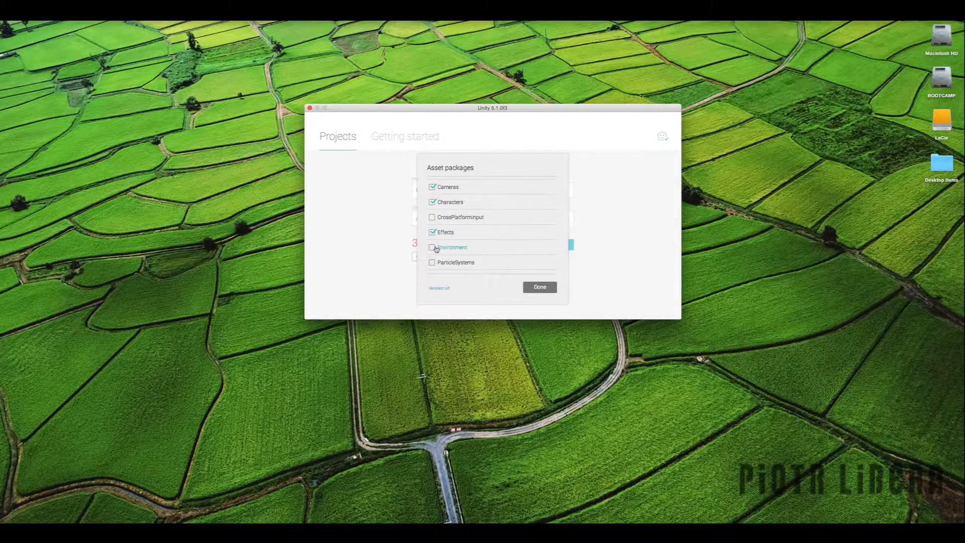
click(435, 246)
scroll(436, 248, down, 1)
click(435, 255)
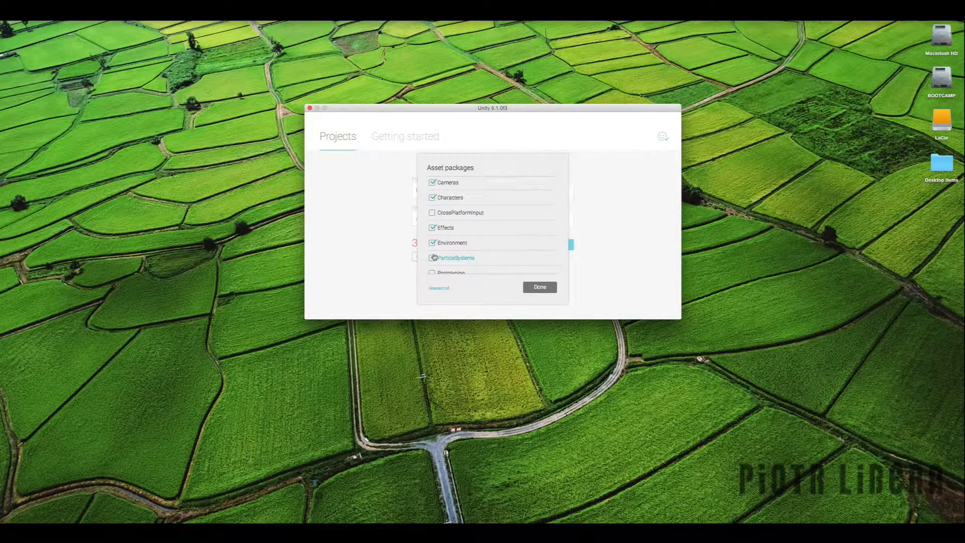
scroll(435, 257, down, 1)
click(432, 264)
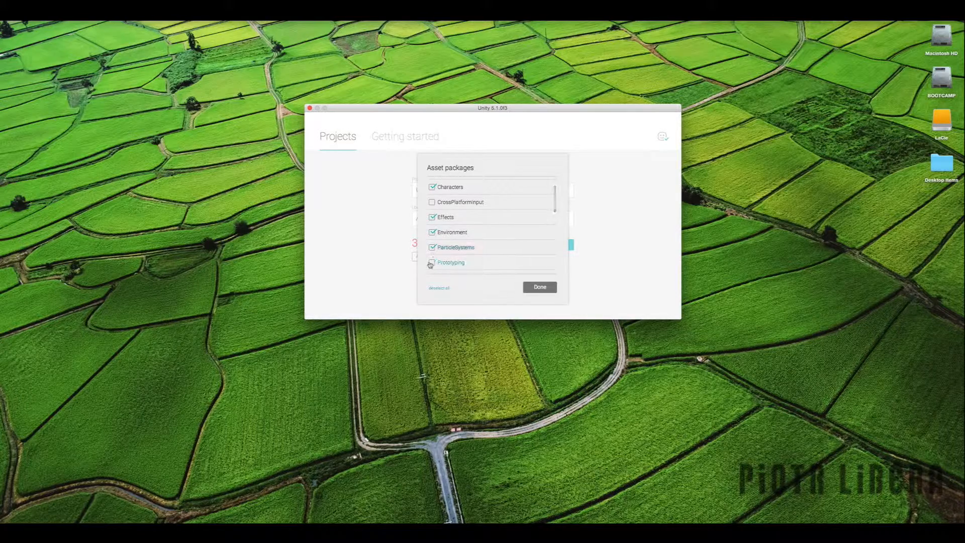
scroll(430, 265, down, 2)
click(433, 243)
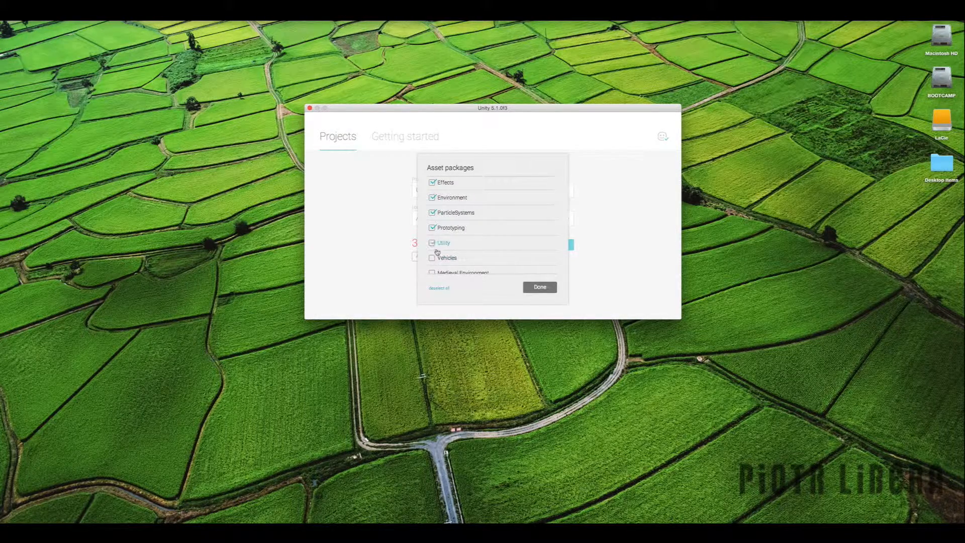
click(432, 258)
click(547, 287)
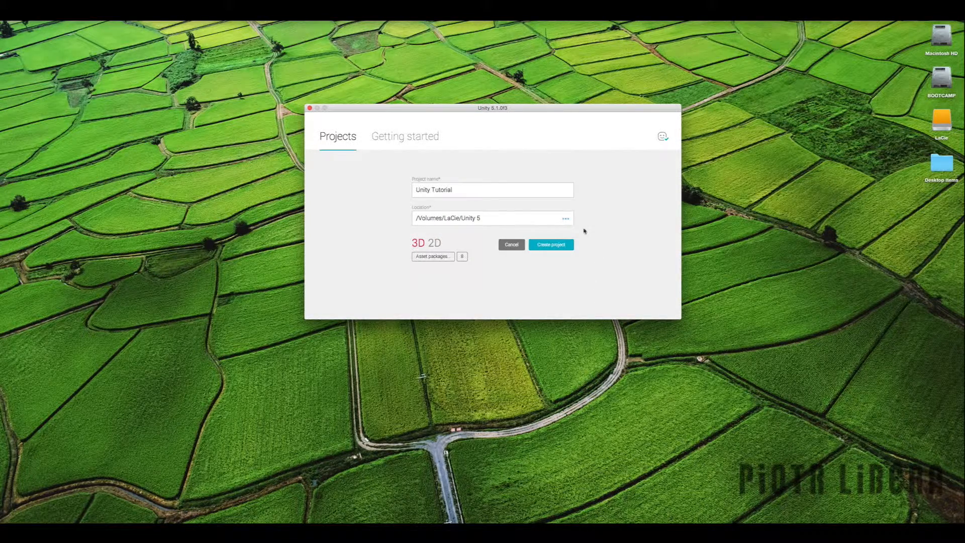
click(551, 245)
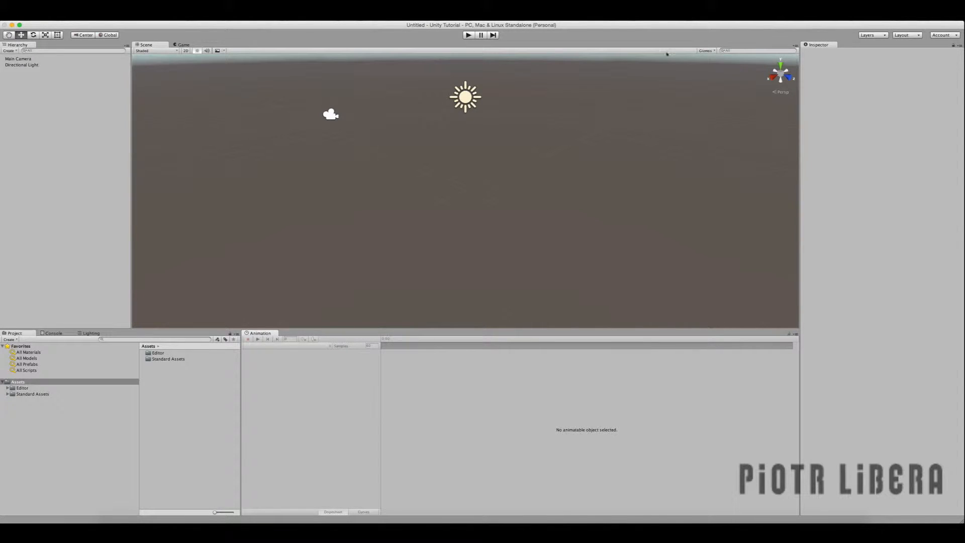
Add a 3D terrain object to the scene
click(9, 51)
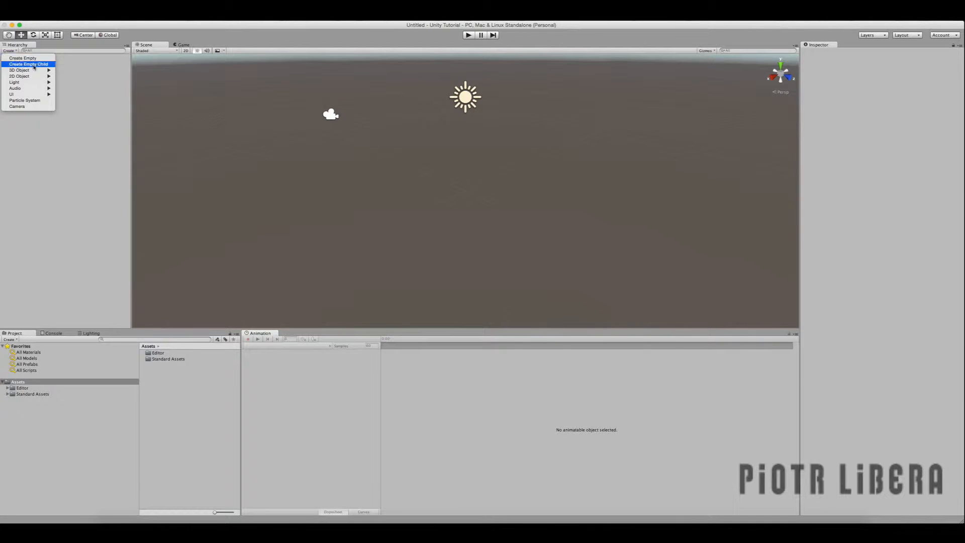
mouse_move(36, 73)
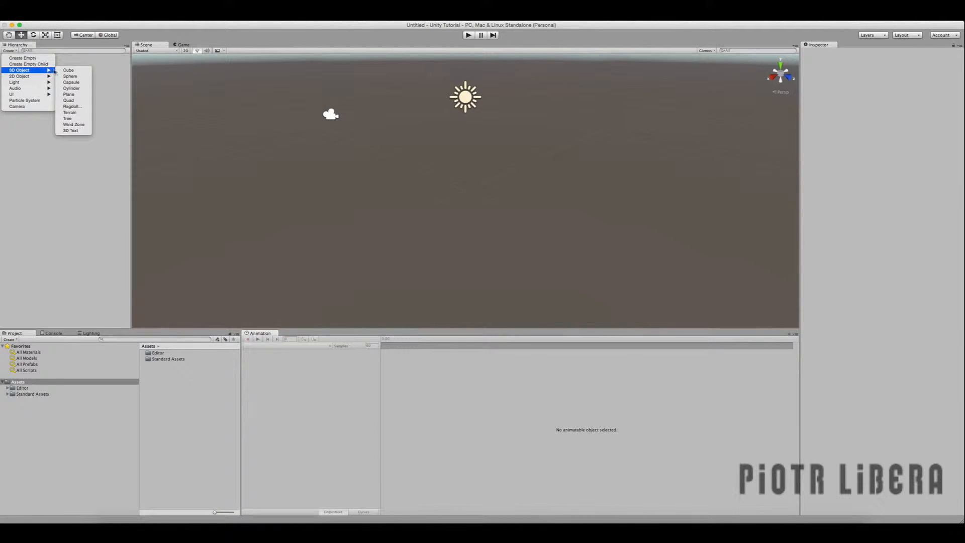
click(81, 113)
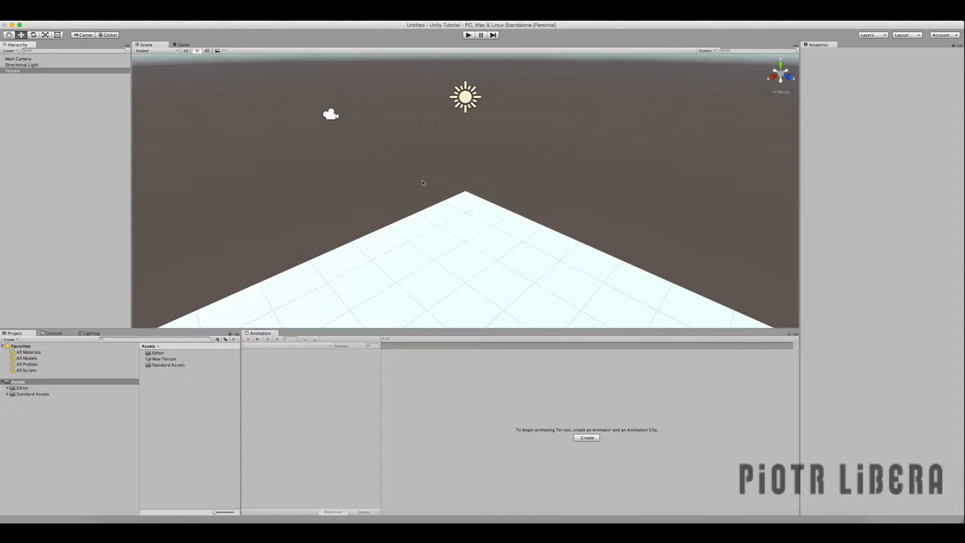
Examine the flat terrain from above, near ground level and from an oblique angle
alt+drag(461, 201, 251, 306)
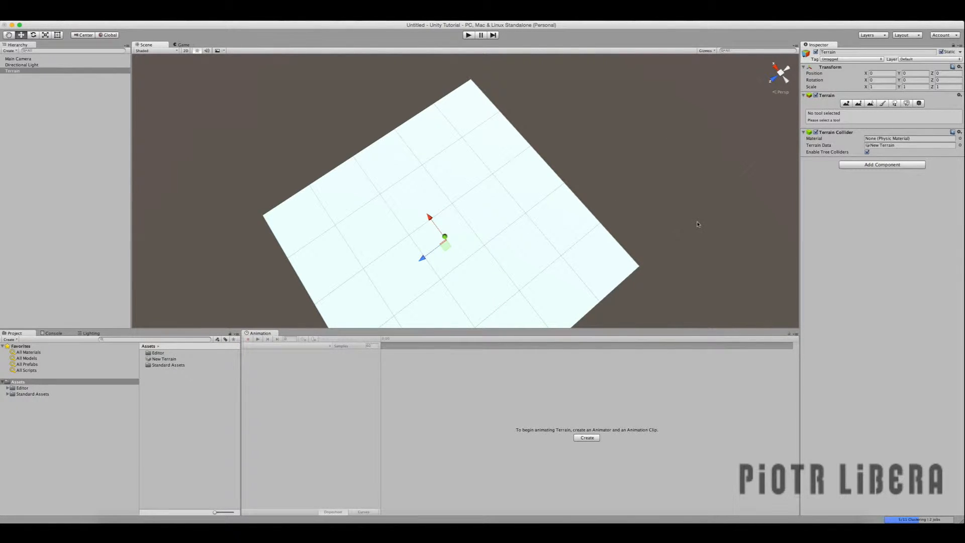
alt+drag(698, 224, 946, 72)
key(w)
key(a)
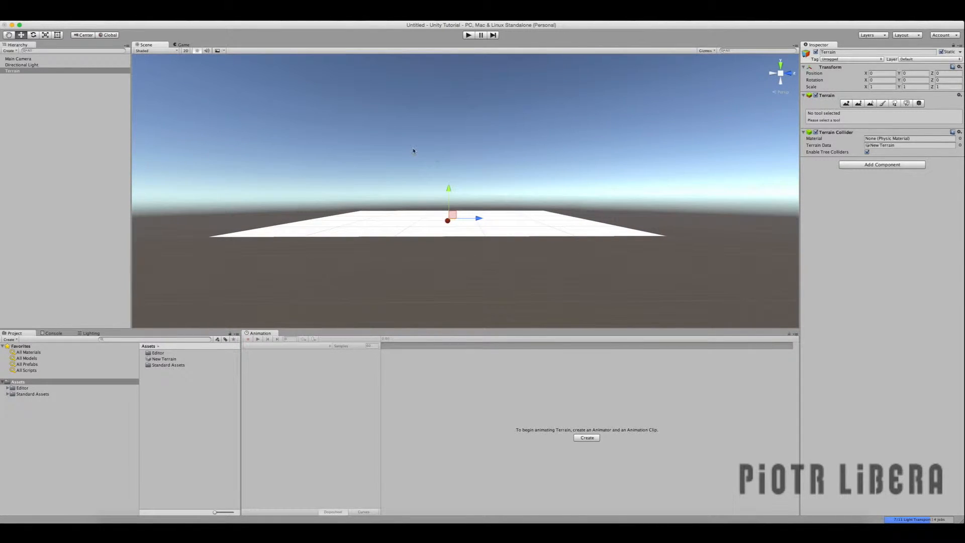
middle_drag(413, 151, 361, 226)
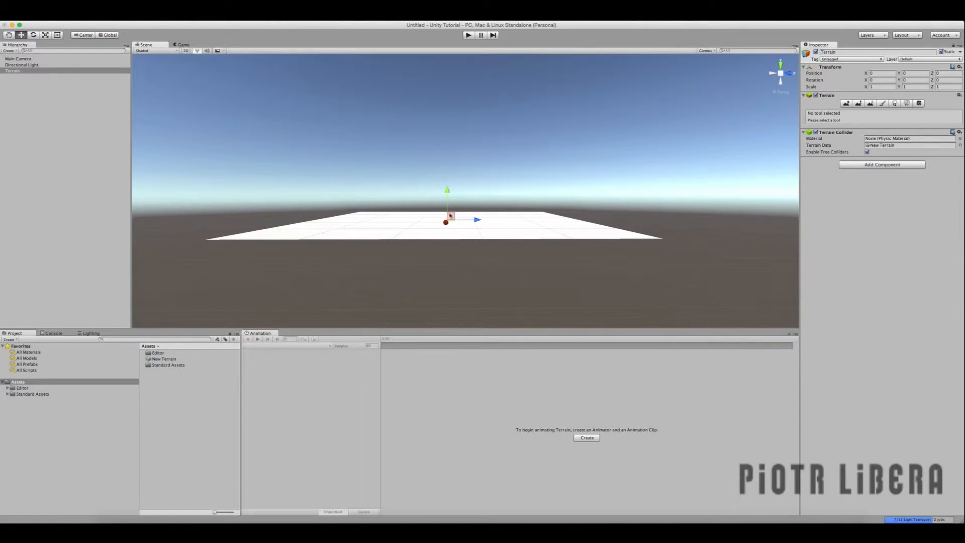
middle_drag(543, 205, 545, 205)
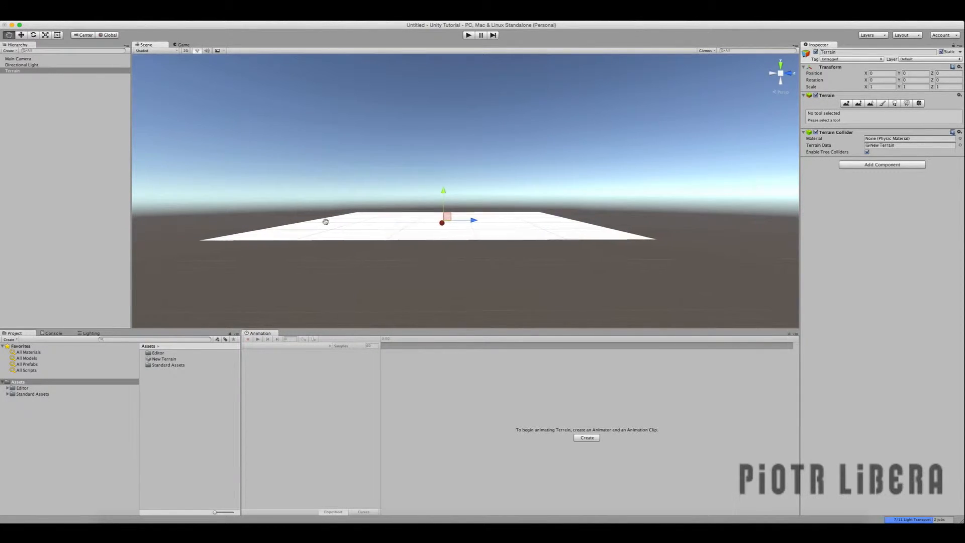
middle_drag(326, 221, 675, 235)
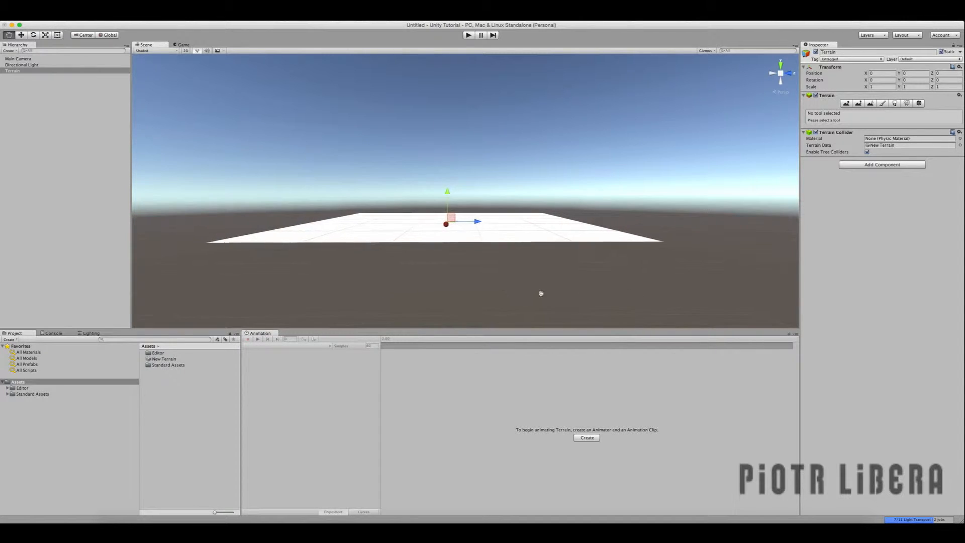
middle_drag(316, 202, 610, 194)
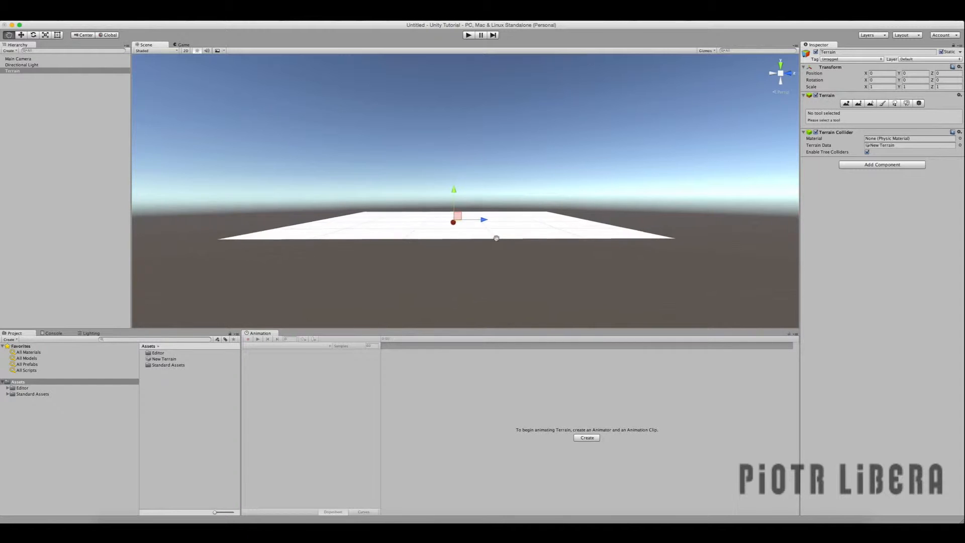
mouse_move(561, 268)
right_down()
mouse_move(572, 226)
mouse_move(577, 246)
mouse_move(563, 241)
mouse_move(556, 270)
mouse_move(521, 282)
mouse_move(515, 315)
mouse_move(495, 301)
mouse_move(454, 308)
mouse_move(407, 276)
mouse_move(375, 275)
mouse_move(380, 286)
mouse_move(361, 314)
mouse_move(353, 298)
right_up()
Raise a ridge of hills across the terrain with the Raise / Lower Terrain tool at brush size 72 and opacity 23
key(F2)
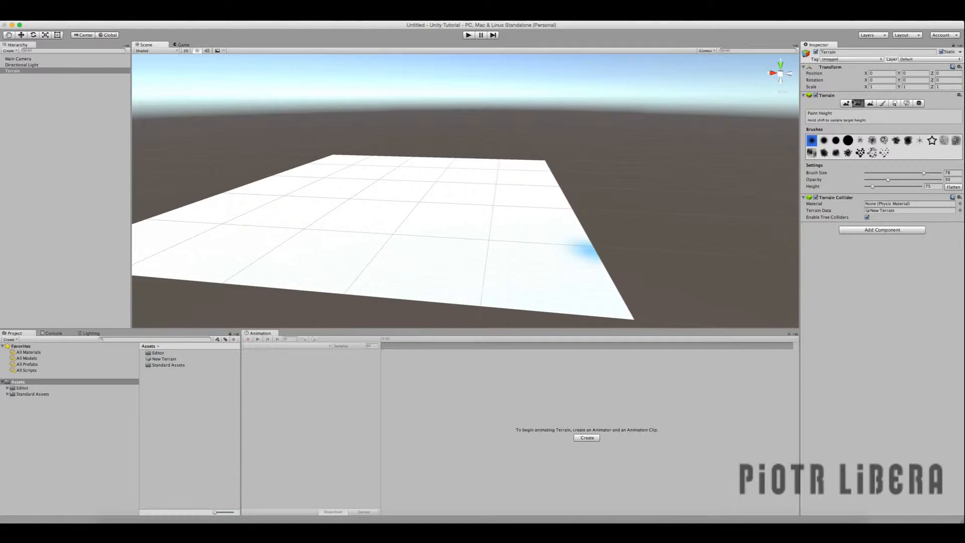
click(845, 103)
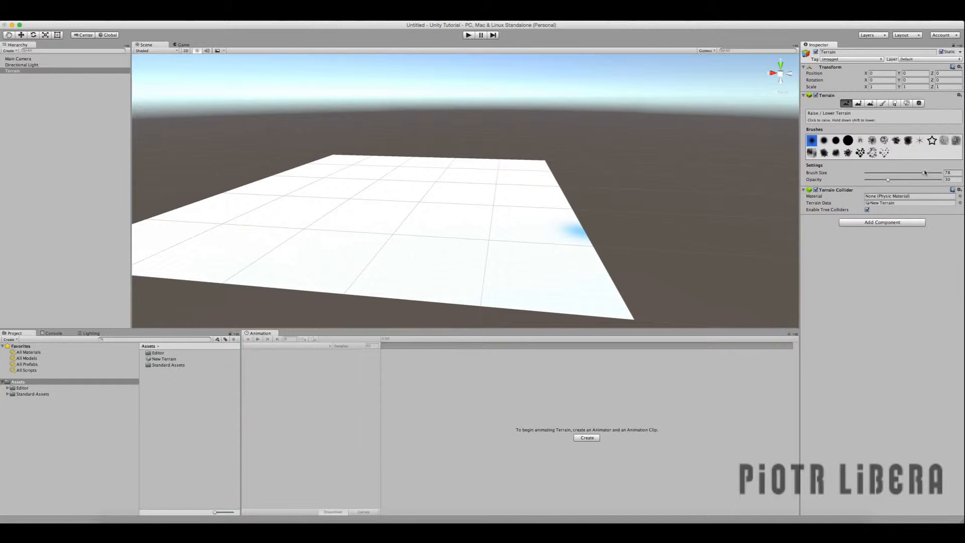
drag(925, 175, 884, 184)
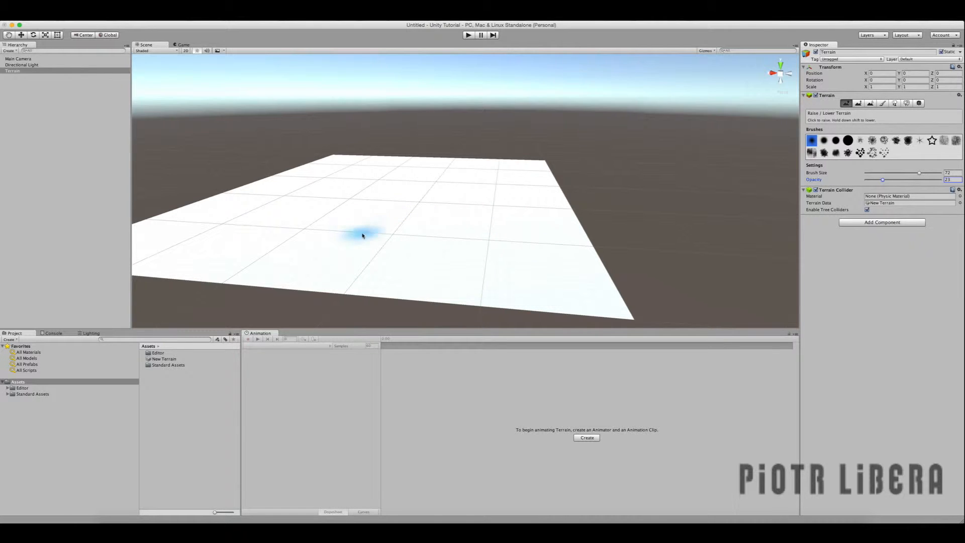
click(402, 210)
mouse_move(402, 210)
mouse_down()
mouse_move(291, 249)
mouse_move(297, 228)
mouse_move(399, 213)
mouse_move(274, 251)
mouse_move(426, 201)
mouse_move(350, 244)
mouse_move(427, 198)
mouse_move(458, 204)
mouse_move(333, 259)
mouse_move(462, 220)
mouse_move(268, 255)
mouse_move(329, 261)
mouse_move(472, 229)
mouse_move(462, 216)
mouse_move(442, 216)
mouse_move(337, 265)
mouse_up()
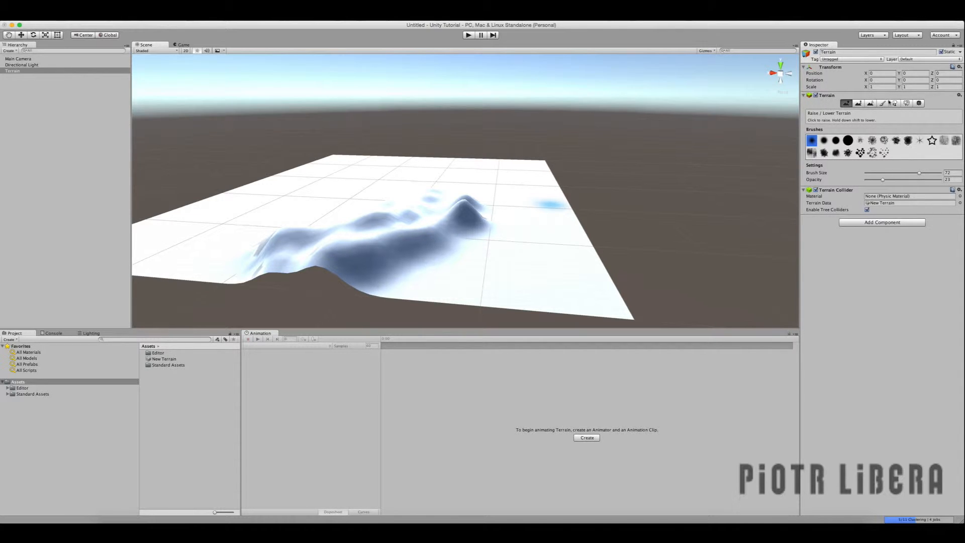
Add the GrassHillAlbedo texture as the terrain's base paint texture
click(882, 105)
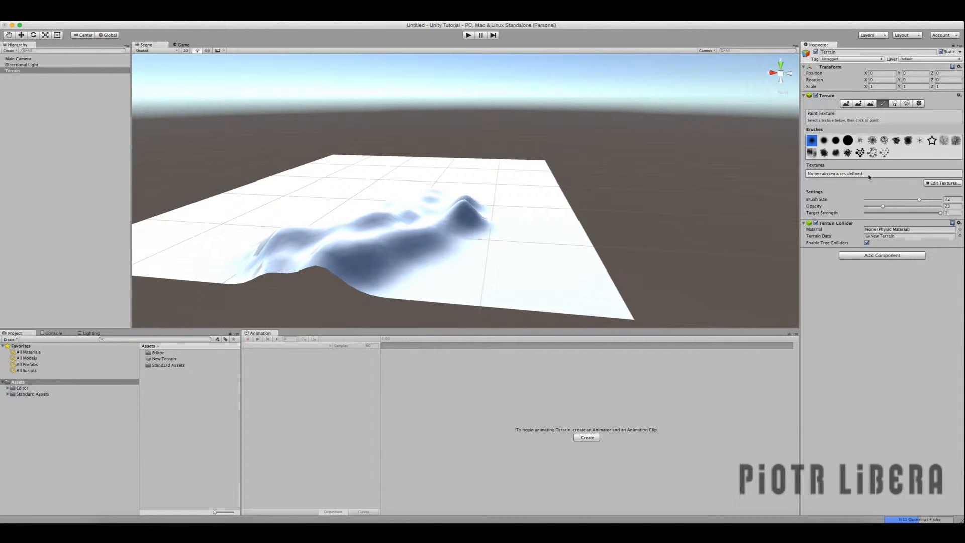
click(932, 183)
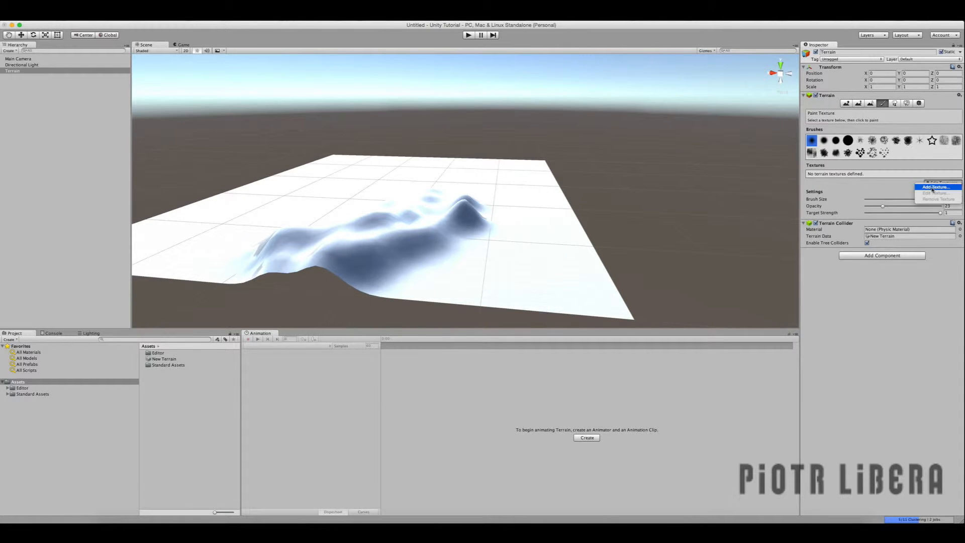
click(935, 187)
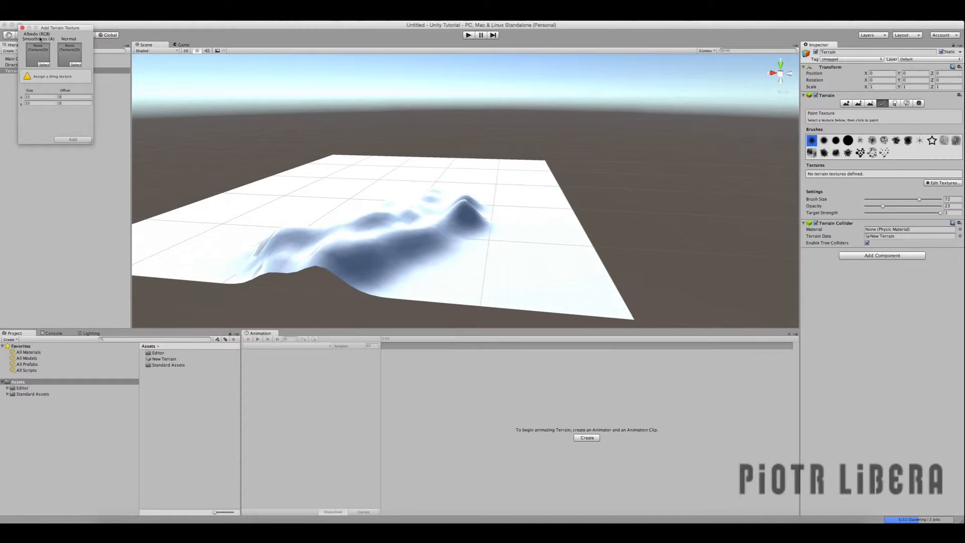
click(48, 66)
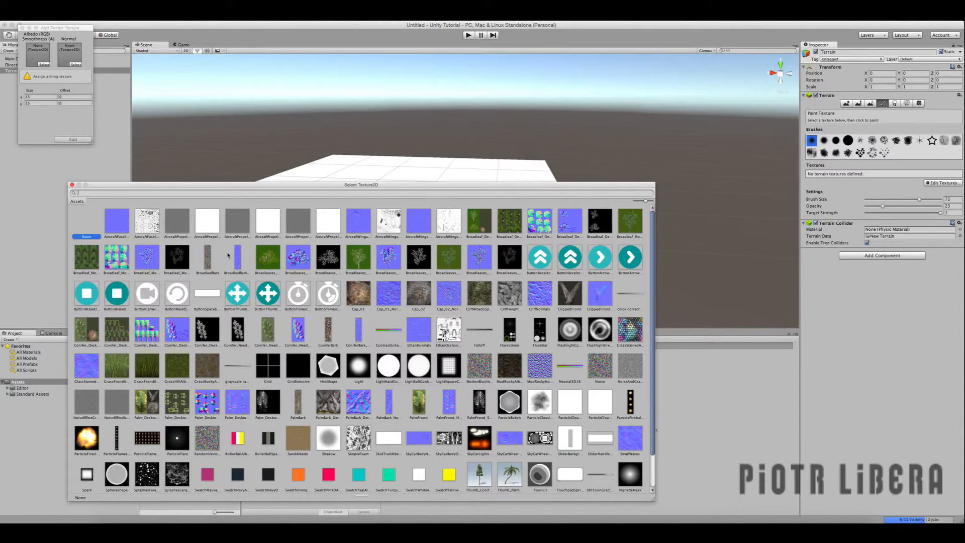
text(Gras)
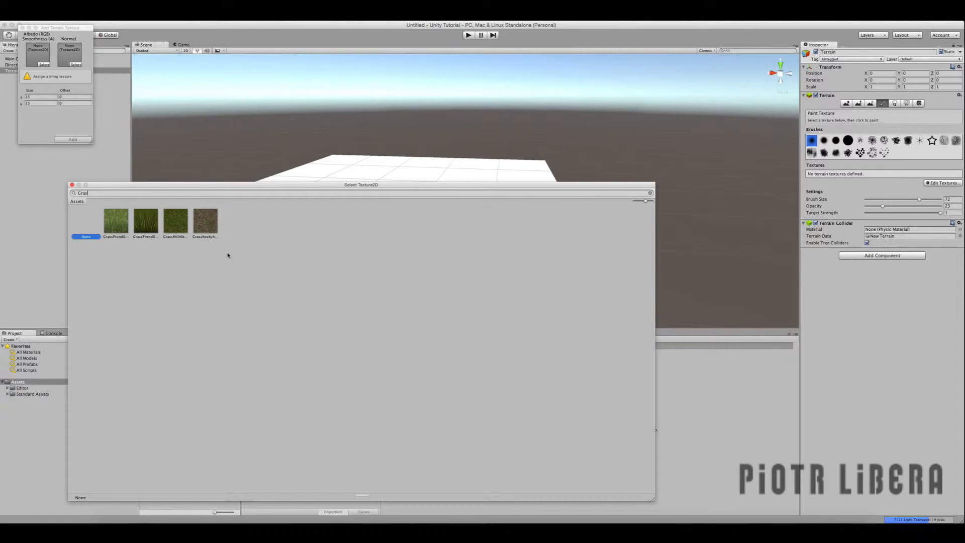
click(181, 218)
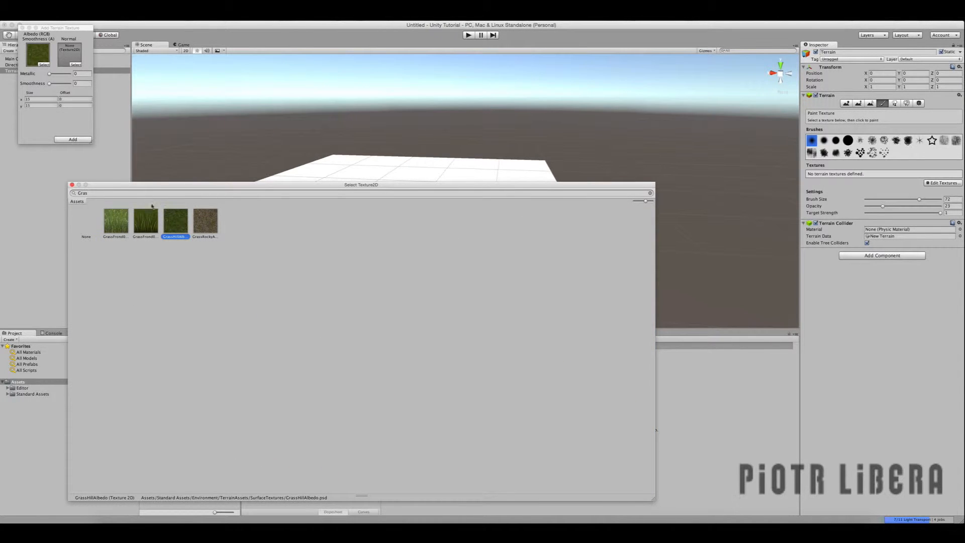
click(72, 185)
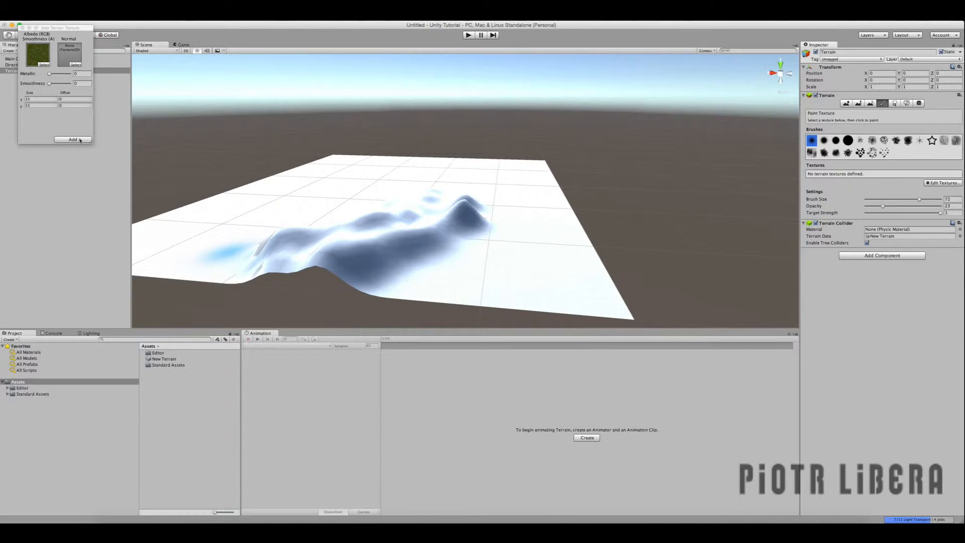
click(80, 142)
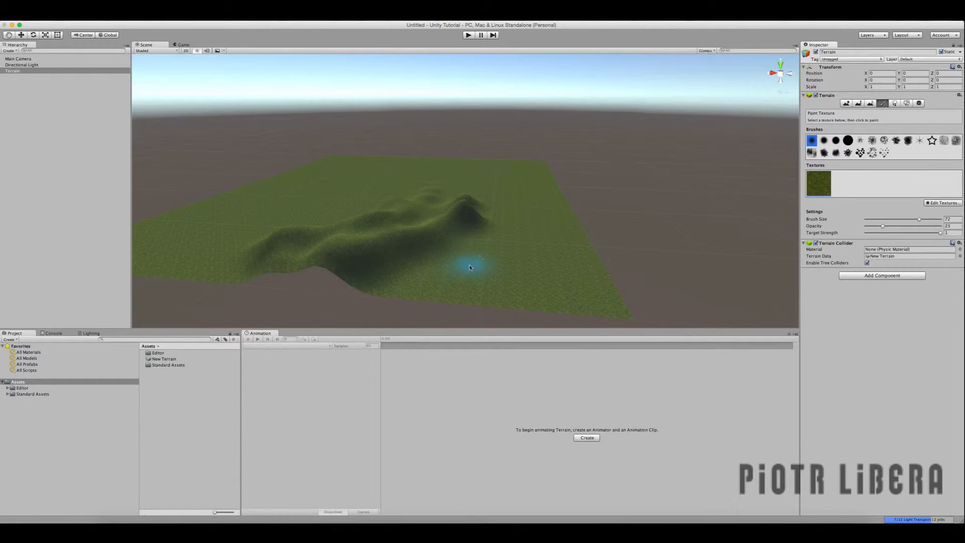
mouse_move(491, 241)
alt+mouse_down()
mouse_move(447, 254)
mouse_move(458, 231)
mouse_move(475, 238)
mouse_move(511, 227)
mouse_move(523, 247)
mouse_move(684, 281)
alt+mouse_up()
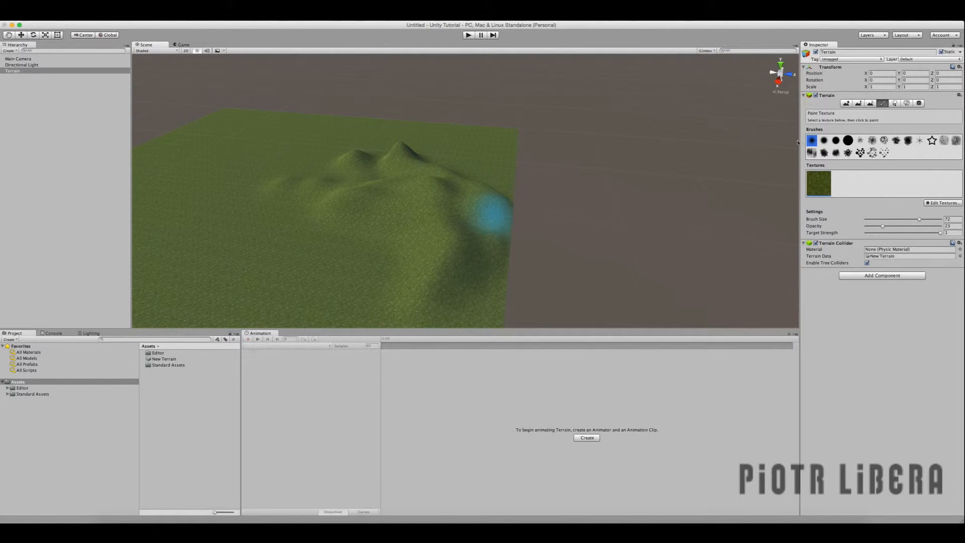
Extend and heighten the hill ridge out to the terrain's edge with the Raise / Lower Terrain tool at brush size 72 and opacity 23
click(846, 104)
mouse_move(371, 172)
mouse_down()
mouse_move(362, 177)
mouse_move(468, 217)
mouse_move(466, 179)
mouse_move(367, 158)
mouse_move(366, 166)
mouse_move(416, 174)
mouse_move(455, 196)
mouse_move(453, 179)
mouse_up()
mouse_move(454, 179)
right_down()
mouse_move(402, 187)
mouse_move(448, 181)
mouse_move(536, 201)
mouse_move(527, 211)
right_up()
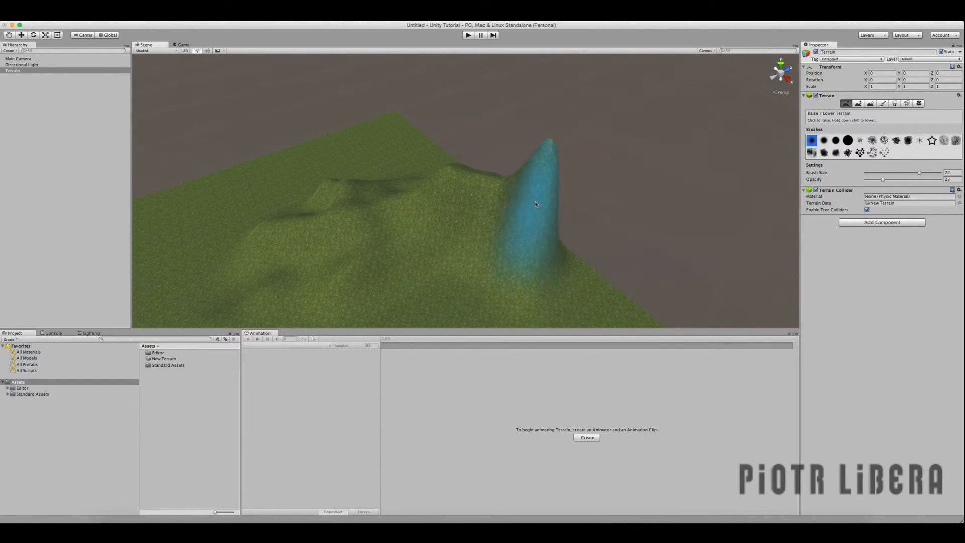
mouse_move(512, 186)
mouse_down()
mouse_move(479, 173)
mouse_move(325, 218)
mouse_move(256, 219)
mouse_move(353, 208)
mouse_move(392, 191)
mouse_move(222, 222)
mouse_move(211, 237)
mouse_move(364, 208)
mouse_move(523, 216)
mouse_move(308, 290)
mouse_move(259, 246)
mouse_move(510, 222)
mouse_move(539, 261)
mouse_move(724, 316)
mouse_up()
scroll(538, 261, down, 5)
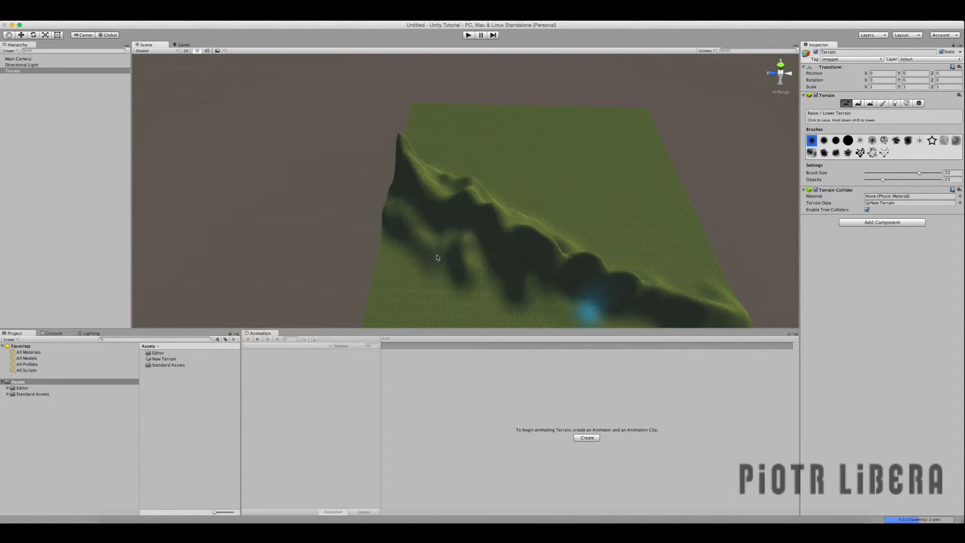
mouse_move(592, 308)
alt+mouse_down()
mouse_move(471, 237)
mouse_move(707, 262)
mouse_move(506, 239)
alt+mouse_up()
click(858, 103)
mouse_move(621, 183)
alt+mouse_down()
mouse_move(194, 297)
mouse_move(643, 228)
mouse_move(634, 237)
alt+mouse_up()
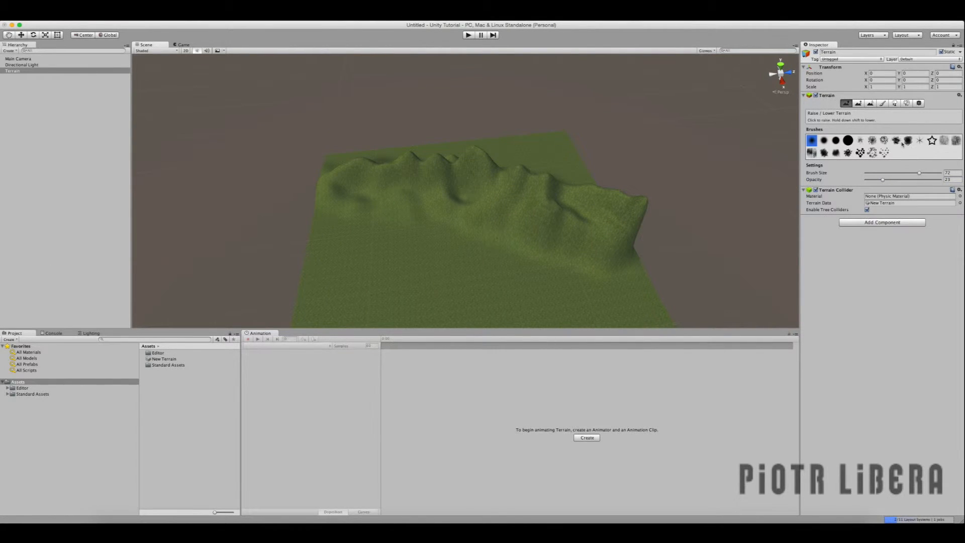
Start adding a second paint texture to the terrain and search the albedo textures for "rock"
click(881, 103)
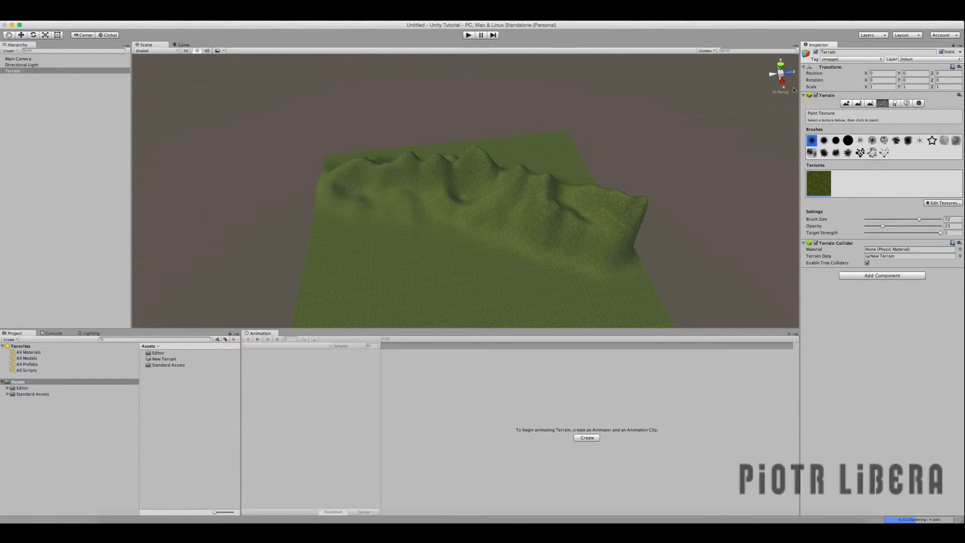
click(951, 204)
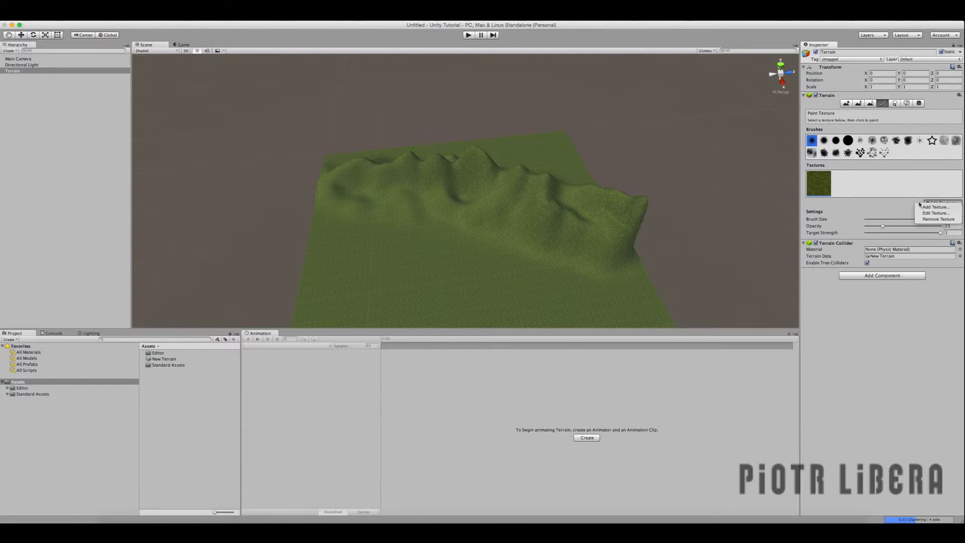
click(932, 207)
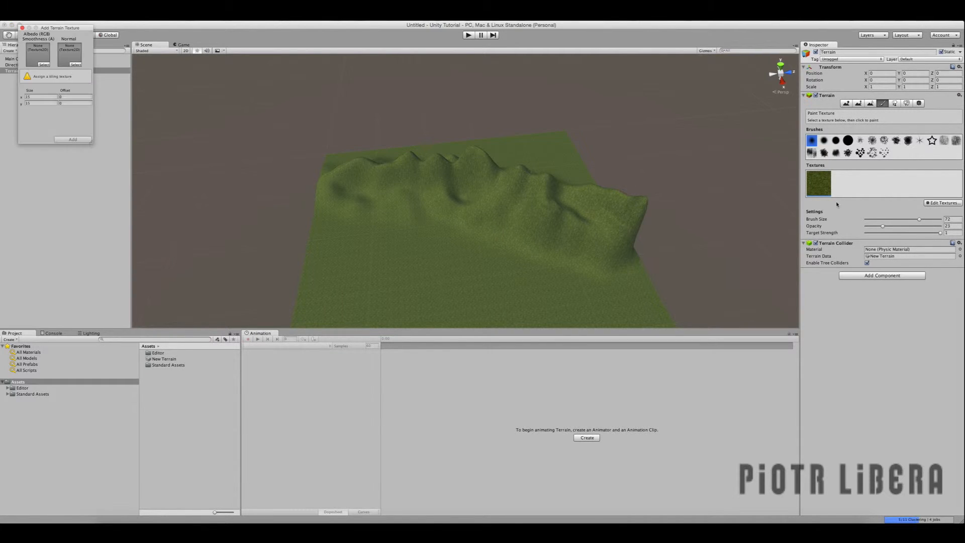
click(44, 65)
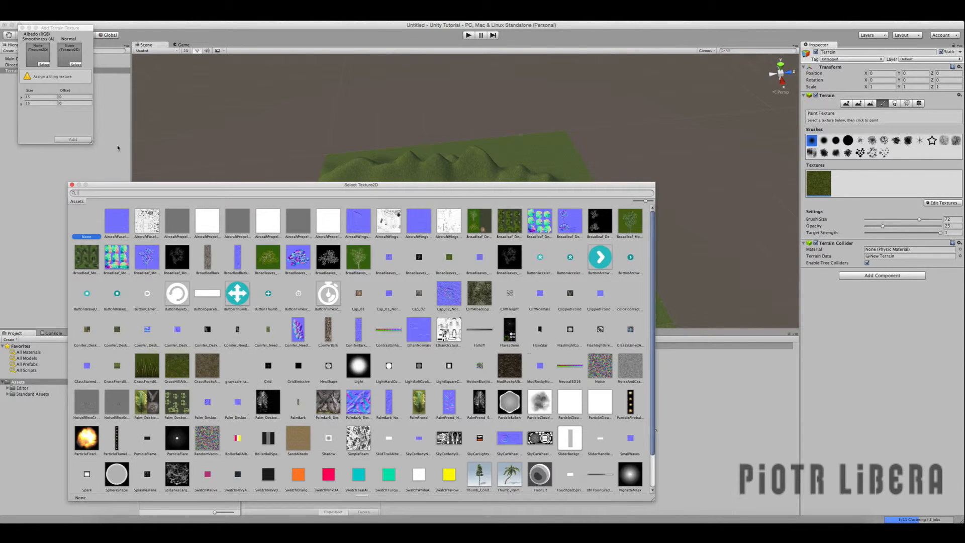
text(ro)
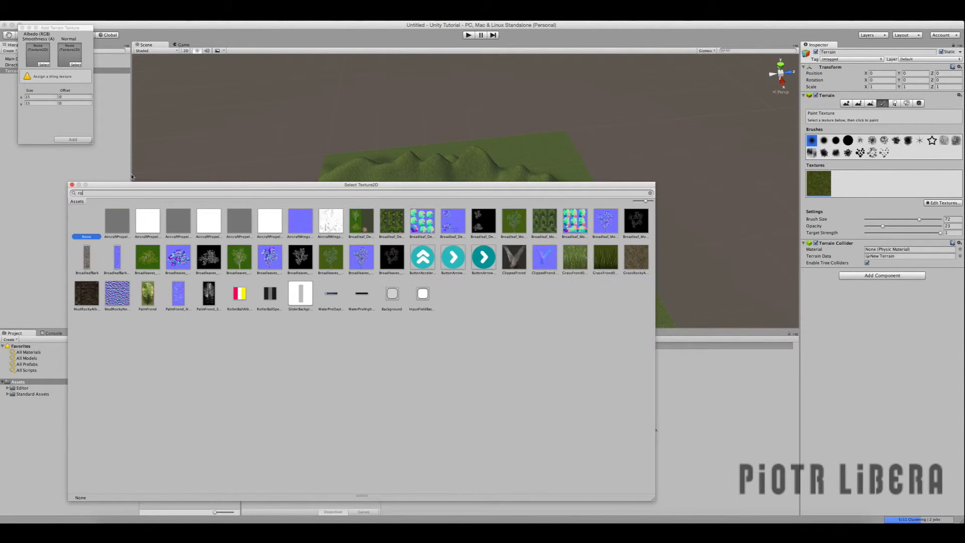
text(ck)
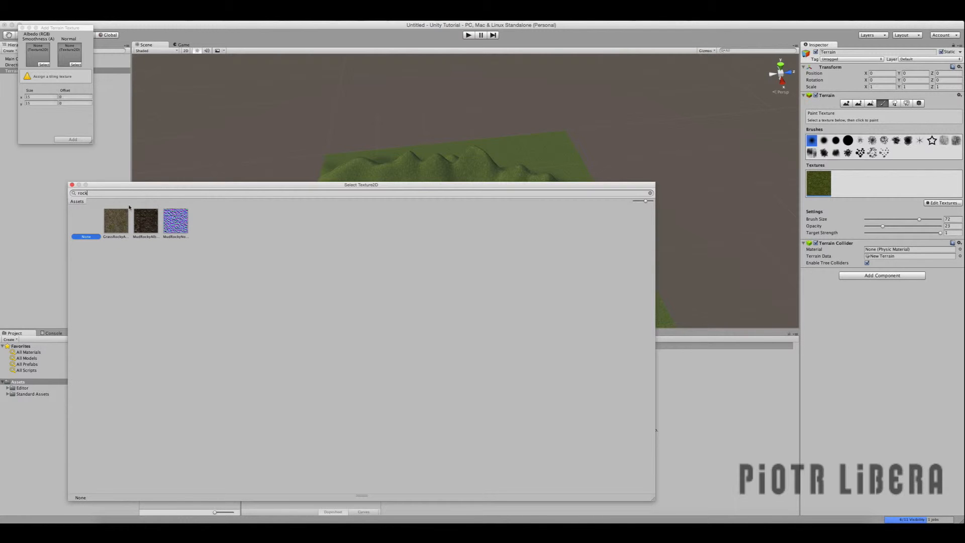
Search the textures for "sto", clear the search and try NoiseAndGrain as the new terrain texture's albedo
key(BackSpace)
key(BackSpace)
key(BackSpace)
key(BackSpace)
text(st)
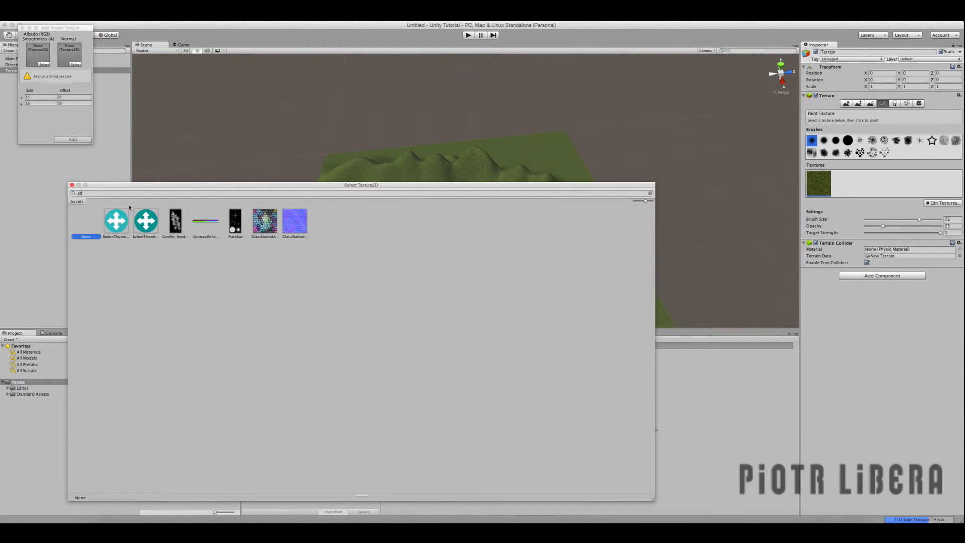
text(o)
key(BackSpace)
key(BackSpace)
key(BackSpace)
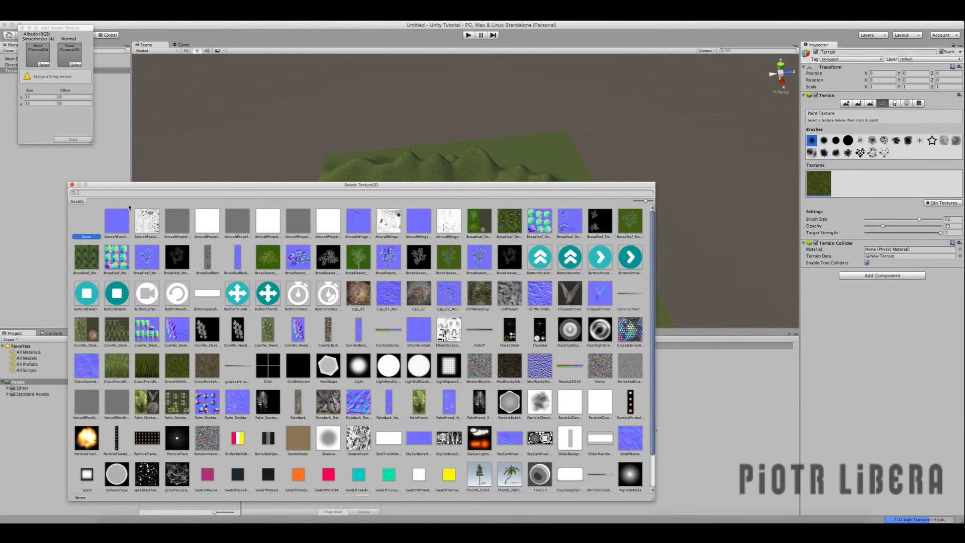
scroll(213, 357, down, 1)
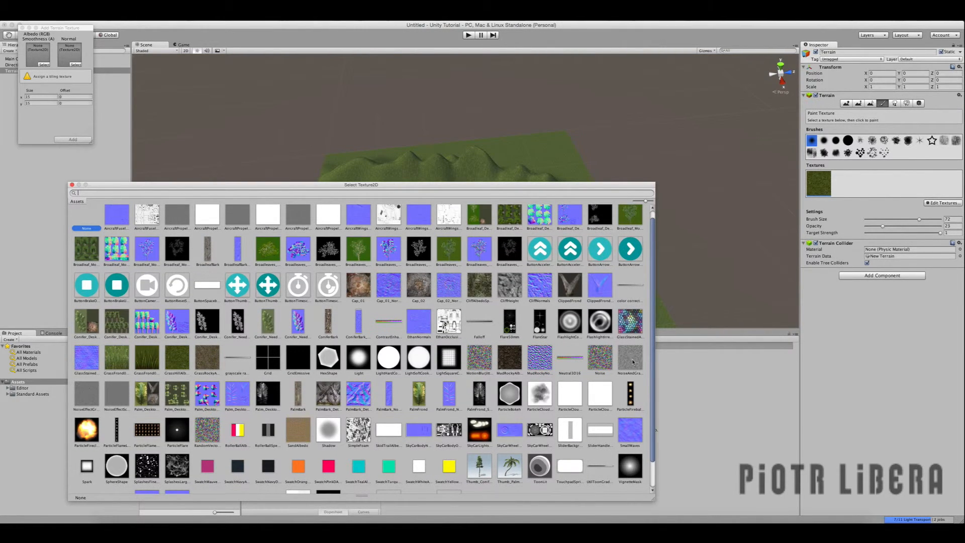
scroll(633, 361, up, 1)
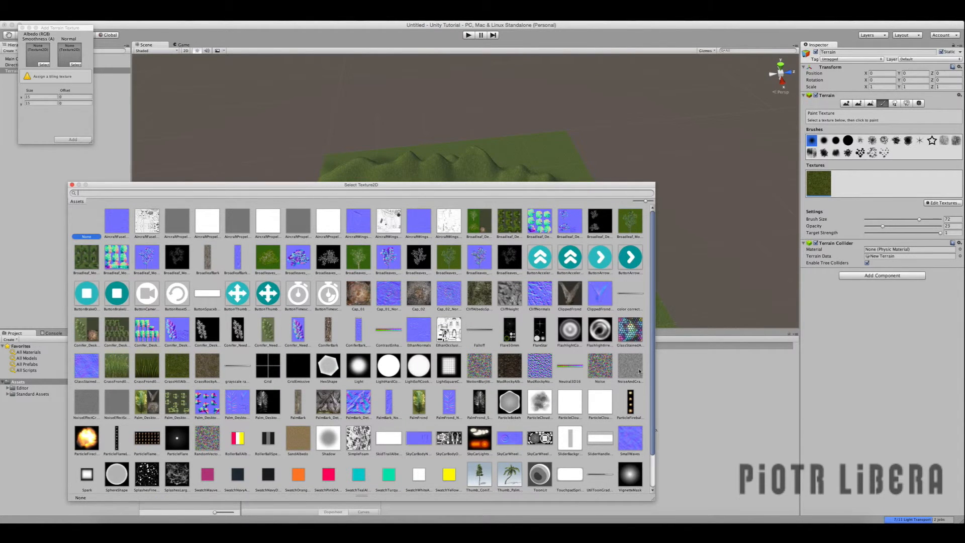
click(635, 368)
double_click(639, 371)
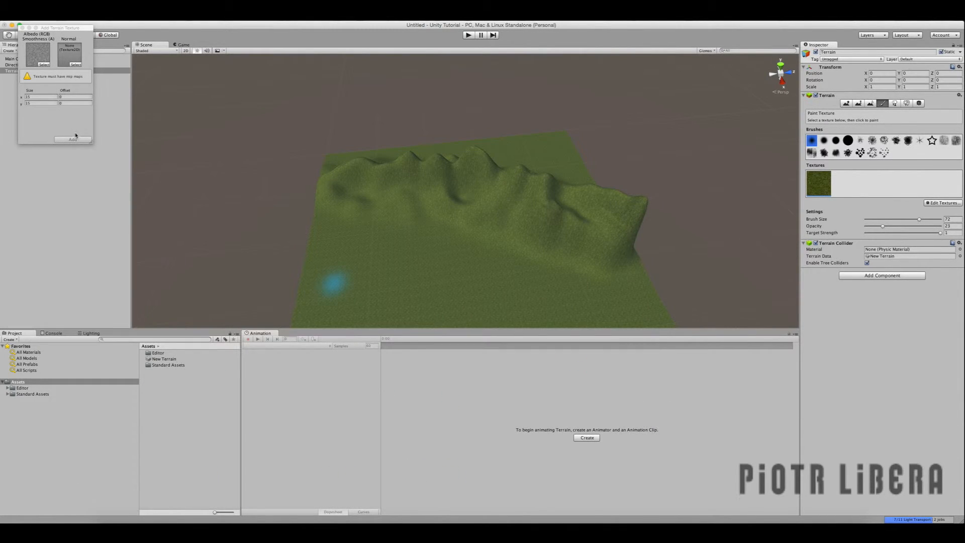
Search for "rock", assign the GrassRocky texture as albedo with metallic 0 and minimum smoothness, and add it to the terrain textures
click(47, 62)
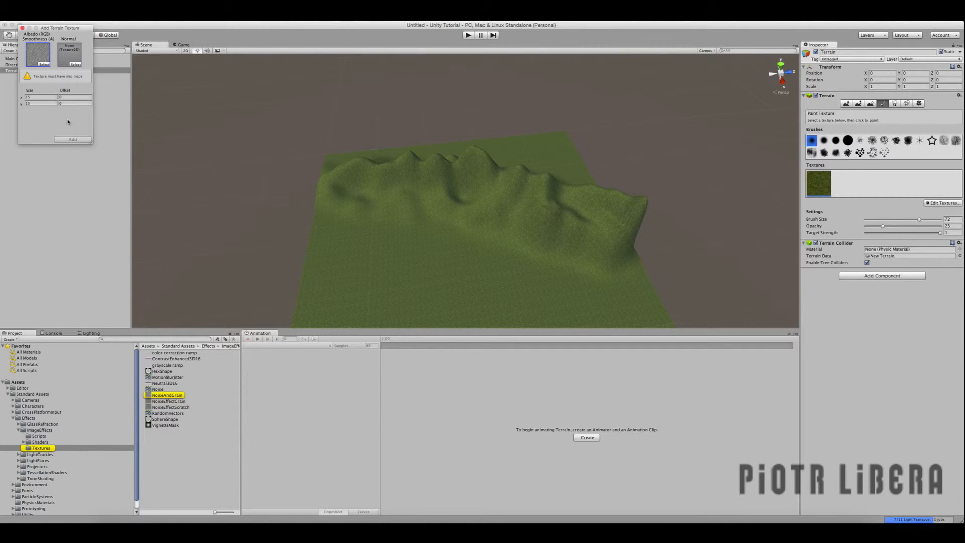
click(45, 64)
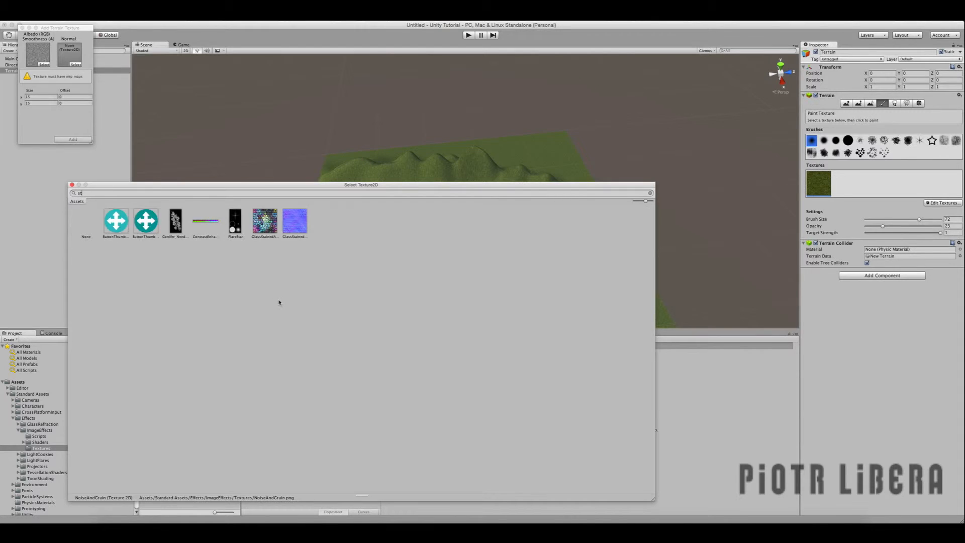
text(rock)
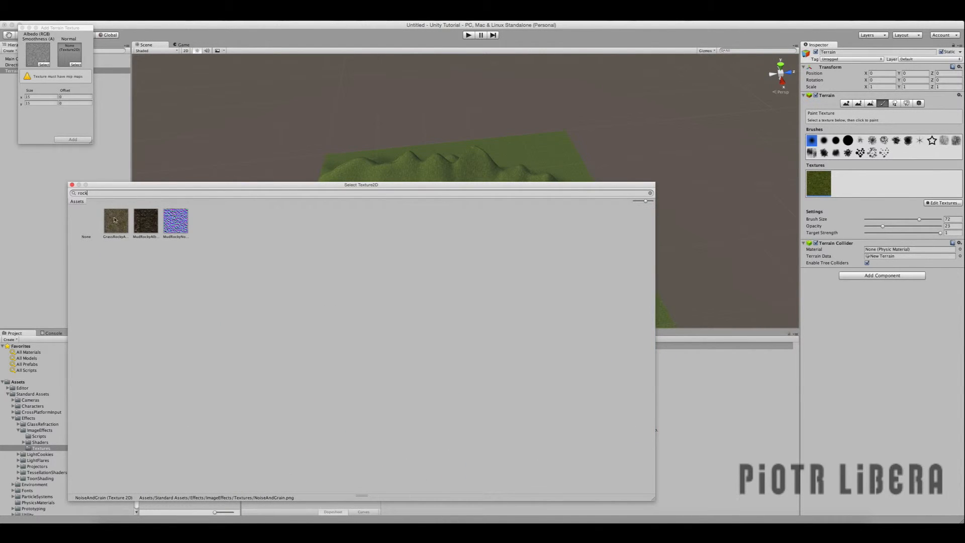
double_click(115, 219)
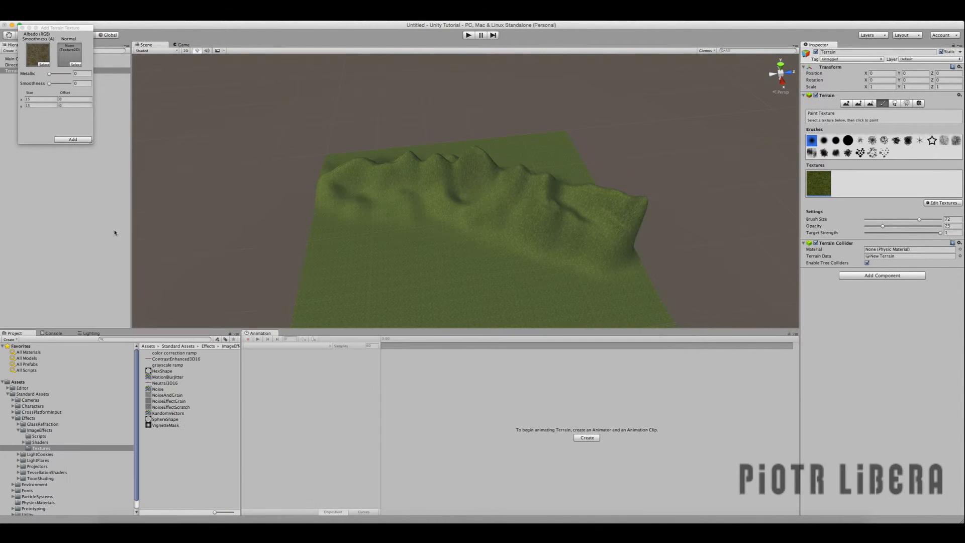
mouse_move(50, 74)
mouse_down()
mouse_move(69, 74)
mouse_move(53, 84)
mouse_up()
click(52, 74)
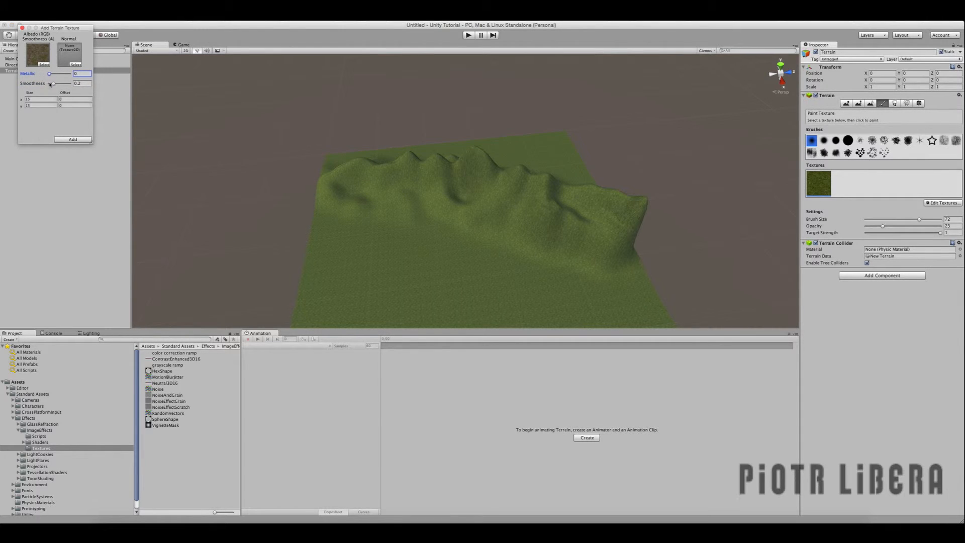
drag(50, 84, 1, 78)
click(76, 139)
Paint the rocky texture over both sides of the ridge with the size 72 brush, and return to the Raise / Lower Terrain tool
alt+drag(483, 197, 456, 179)
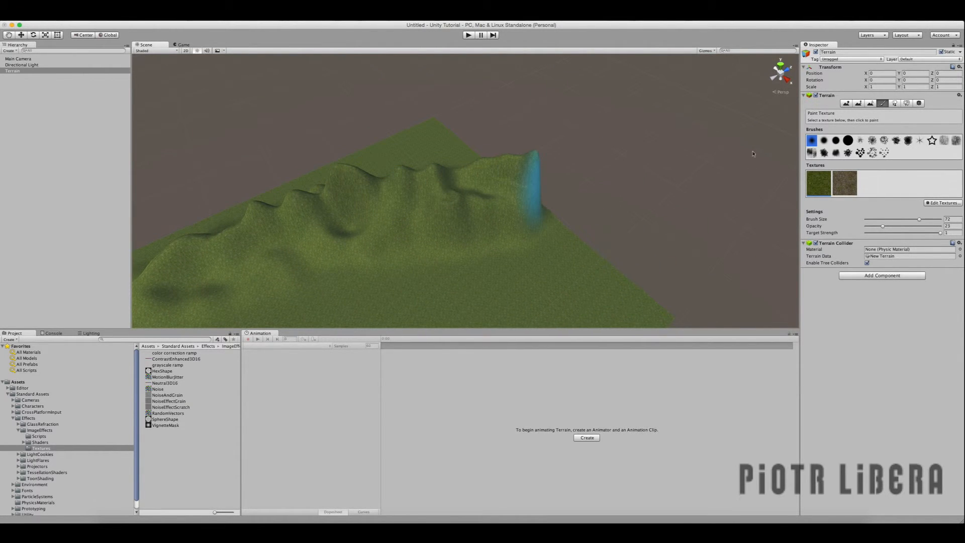
click(845, 188)
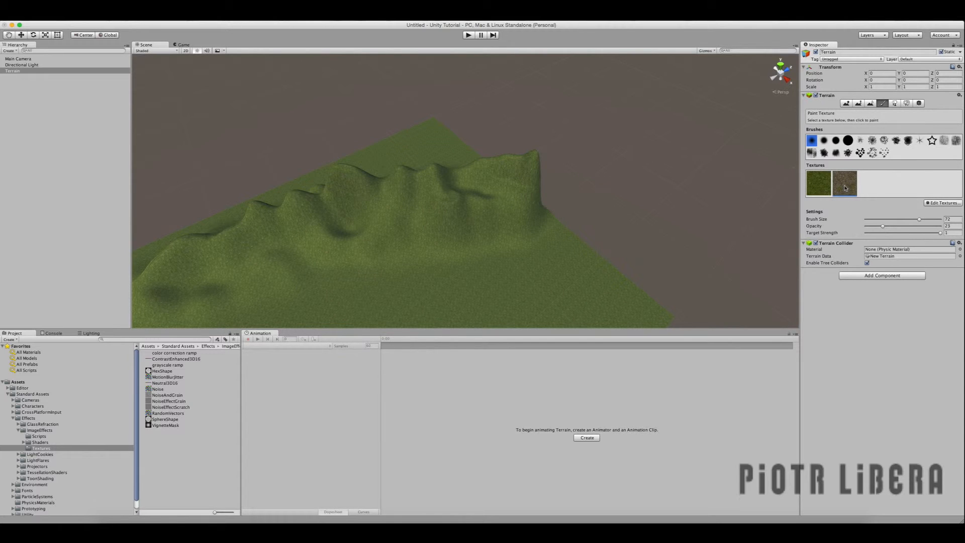
mouse_move(528, 183)
mouse_down()
mouse_move(445, 208)
mouse_move(399, 204)
mouse_move(470, 198)
mouse_move(459, 183)
mouse_move(299, 217)
mouse_move(338, 200)
mouse_move(308, 270)
mouse_move(459, 222)
mouse_move(504, 184)
mouse_move(388, 150)
mouse_move(469, 168)
mouse_move(610, 164)
mouse_move(535, 137)
mouse_up()
mouse_move(485, 189)
mouse_down()
mouse_move(583, 220)
mouse_move(400, 215)
mouse_move(351, 189)
mouse_up()
alt+drag(352, 188, 722, 219)
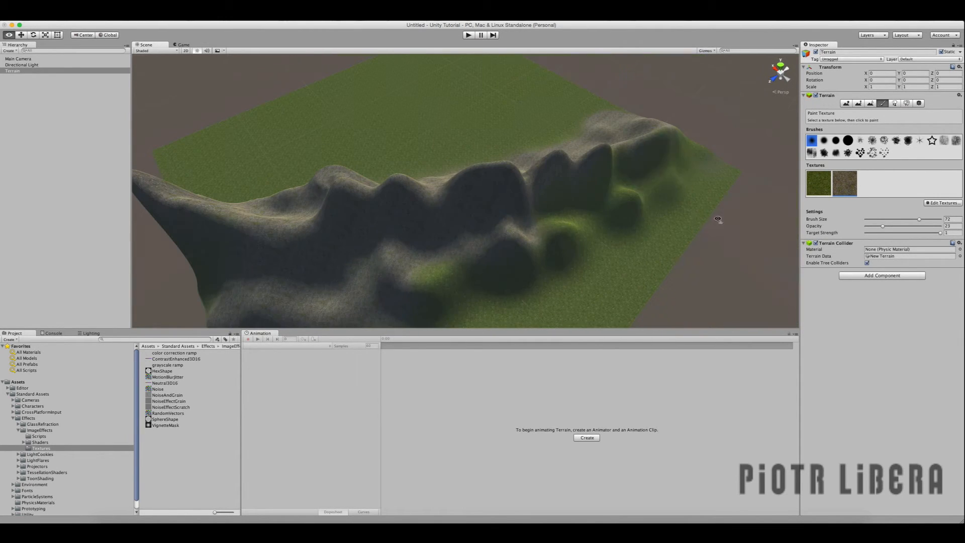
mouse_move(450, 217)
mouse_down()
mouse_move(625, 204)
mouse_move(554, 243)
mouse_move(620, 204)
mouse_move(587, 210)
mouse_up()
right_drag(430, 239, 437, 251)
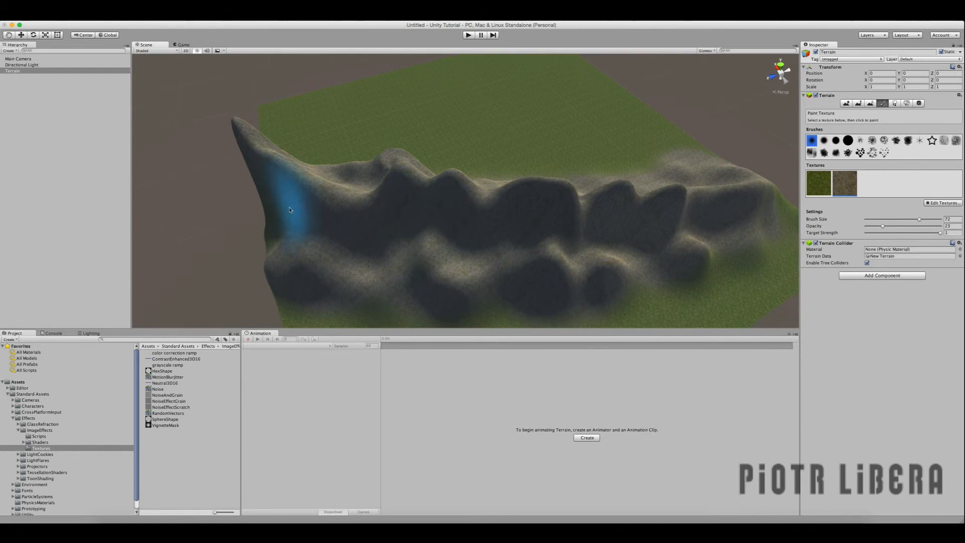
mouse_move(268, 197)
right_down()
mouse_move(259, 206)
mouse_move(269, 213)
mouse_move(329, 224)
right_up()
key(w)
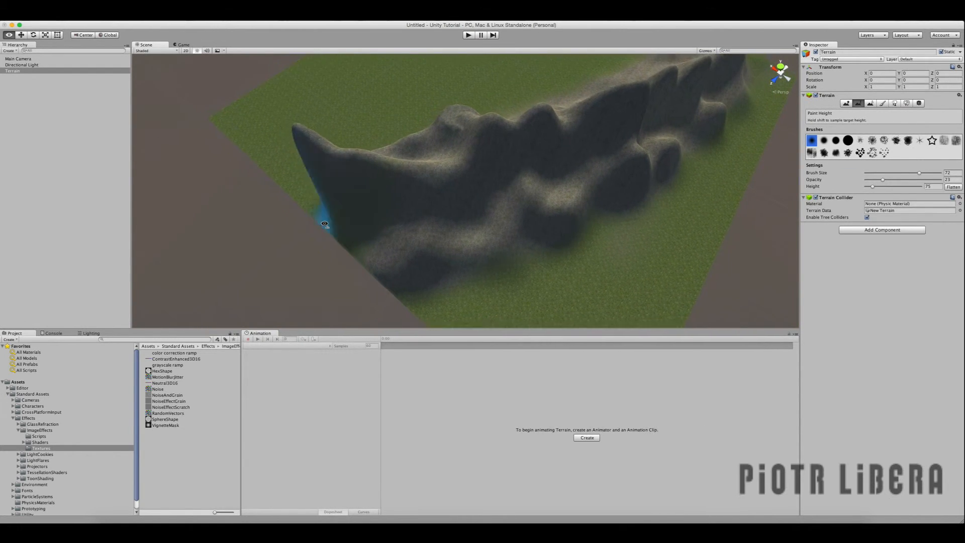
click(845, 103)
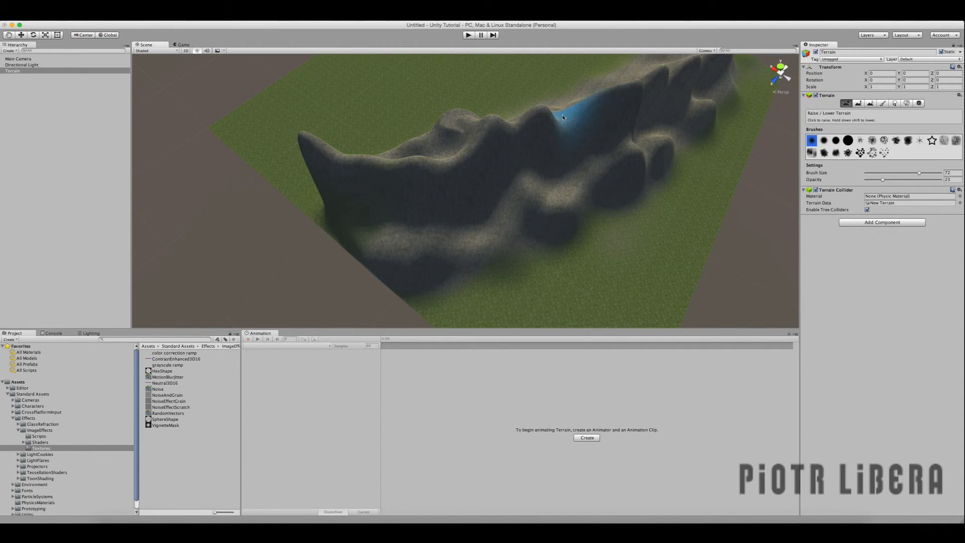
right_drag(559, 151, 822, 100)
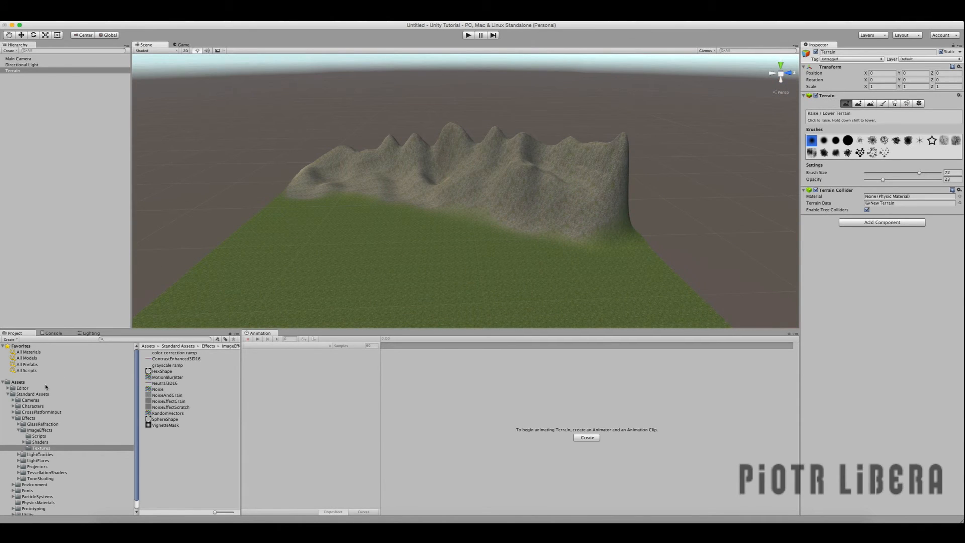
Place the FPSController prefab from Standard Assets > Characters > FirstPersonCharacter > Prefabs on the grass in front of the hills
click(18, 382)
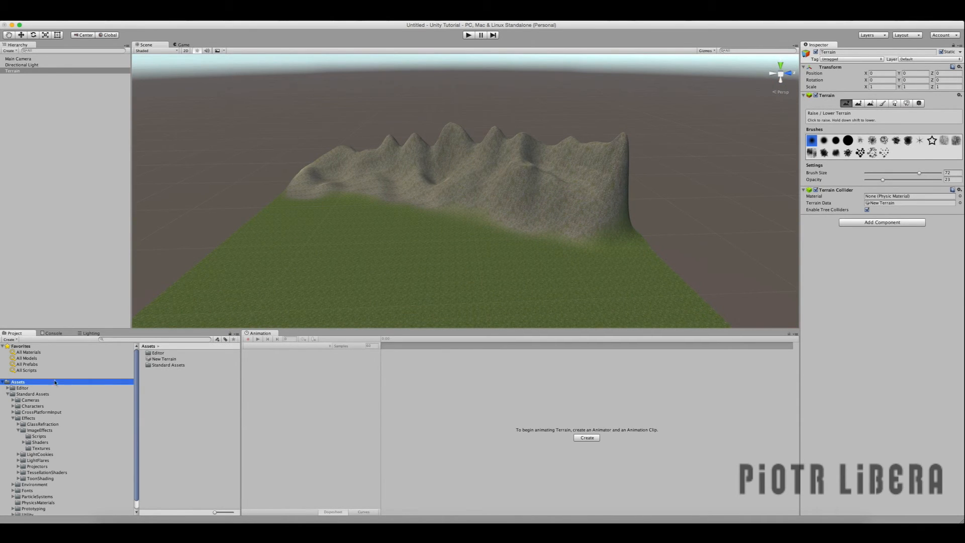
double_click(160, 365)
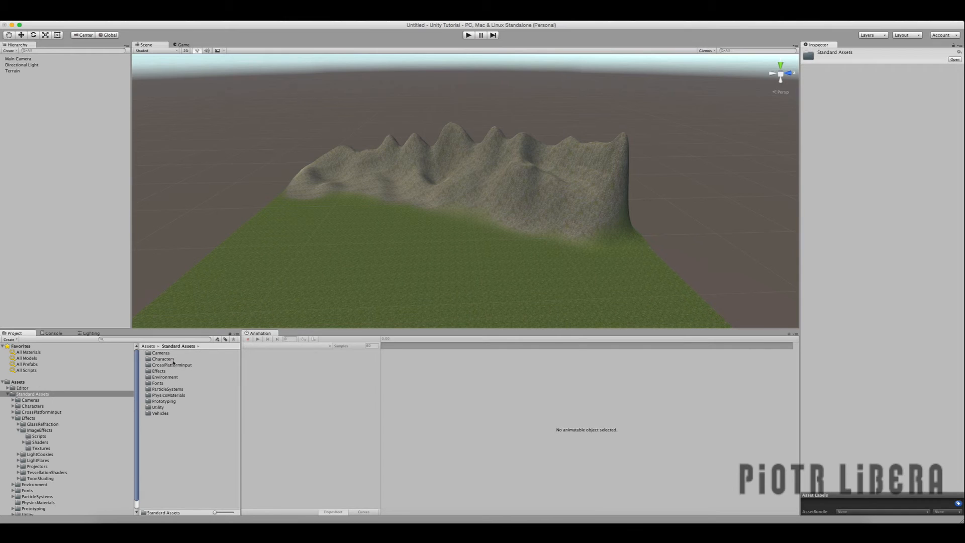
double_click(168, 359)
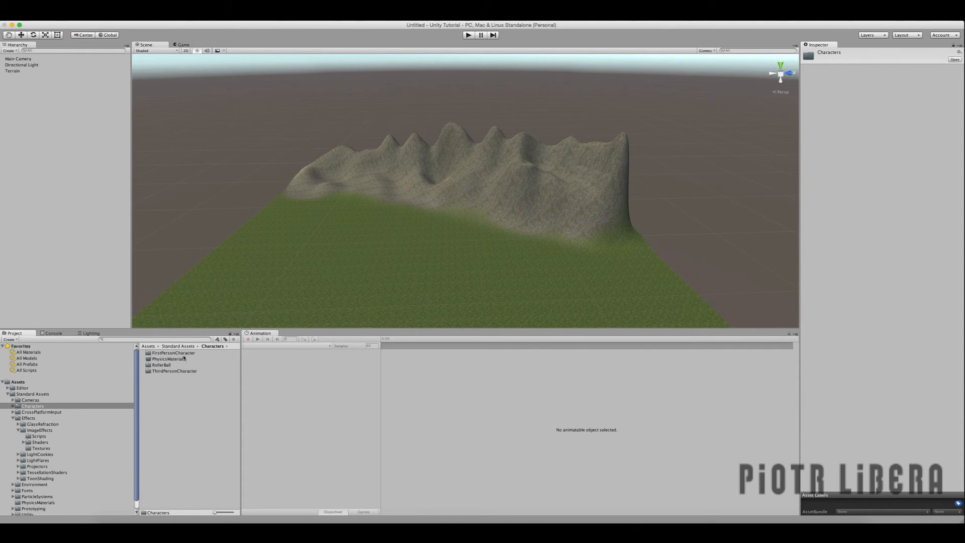
double_click(191, 353)
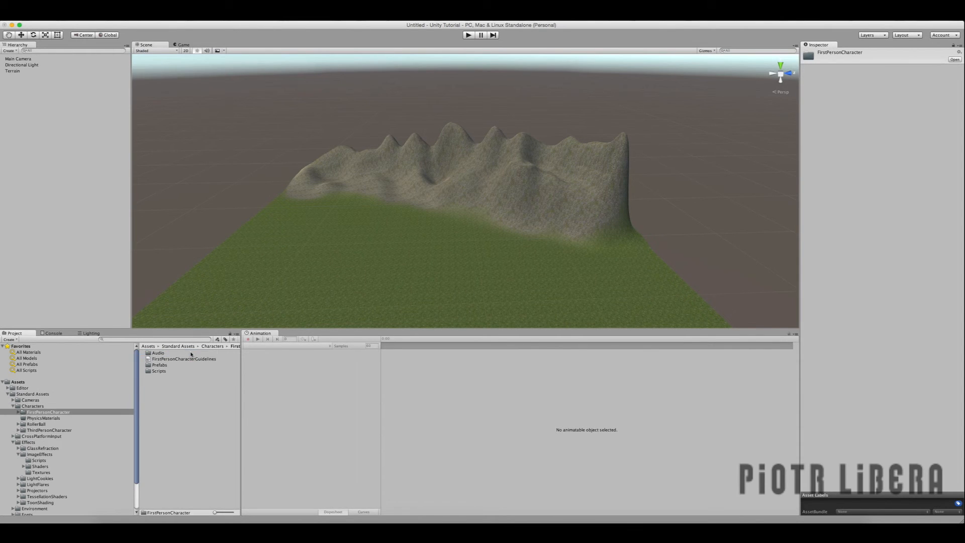
double_click(146, 366)
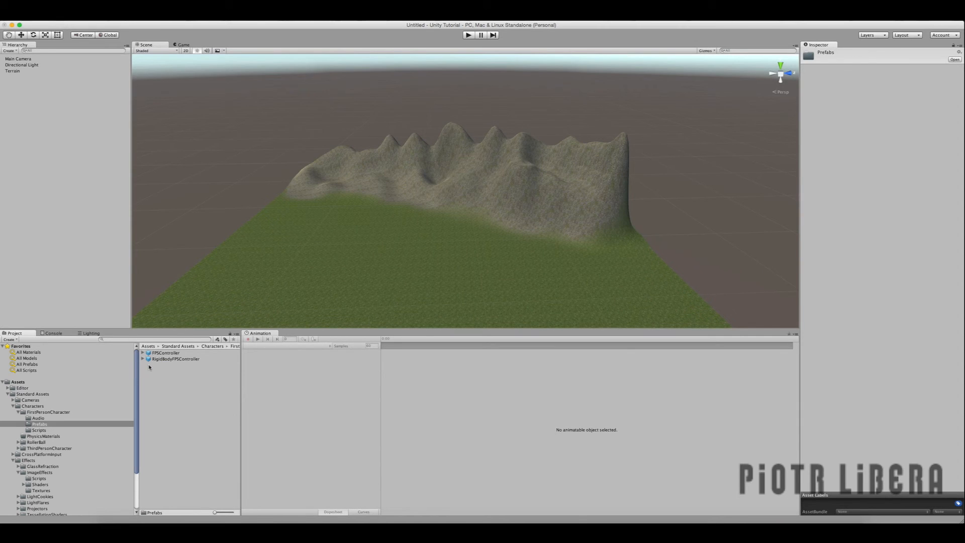
click(165, 352)
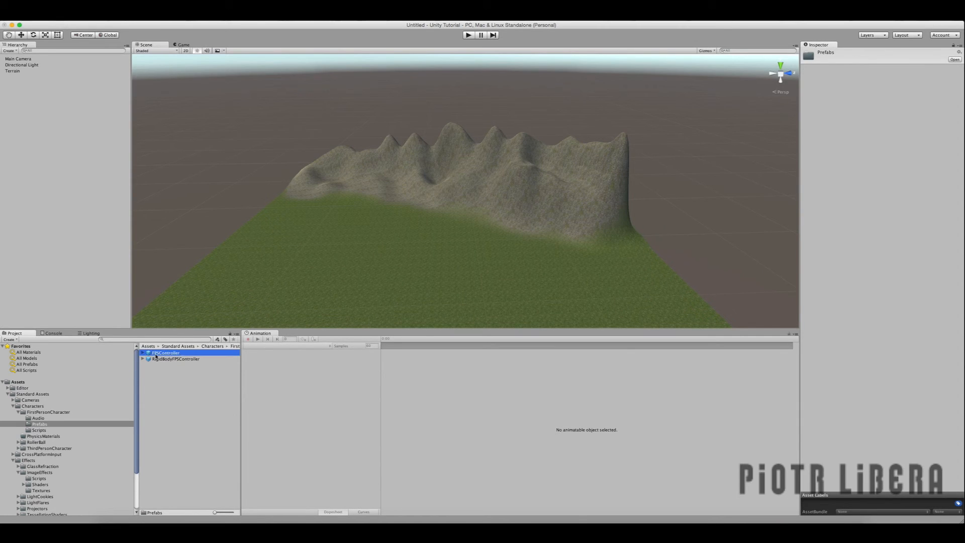
drag(152, 356, 417, 277)
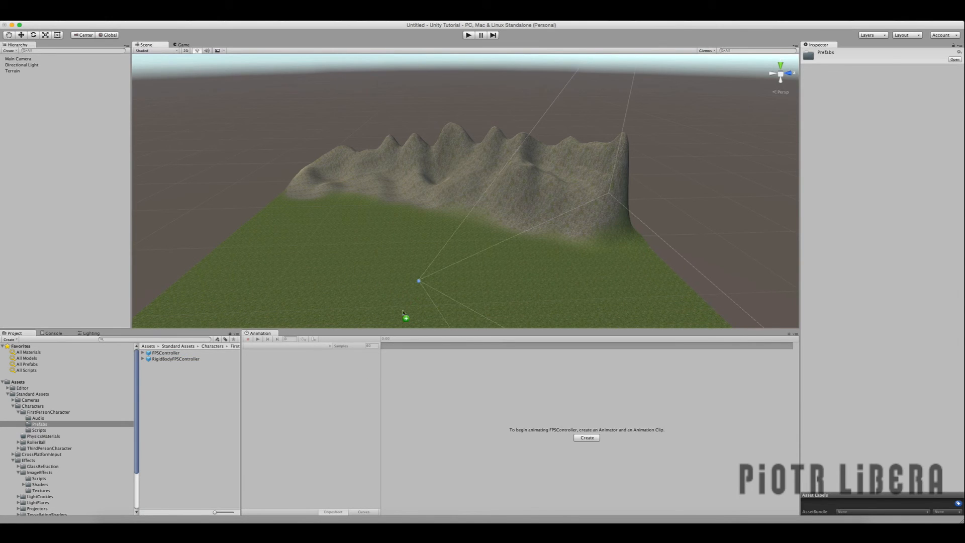
Run the game and test the first-person controller by running, jumping and walking across the terrain
click(468, 35)
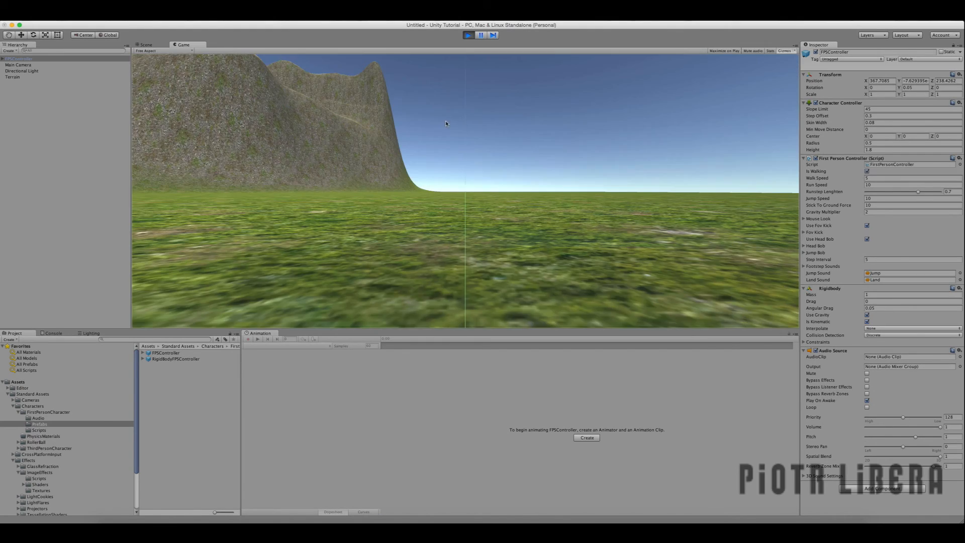
key(shift+w)
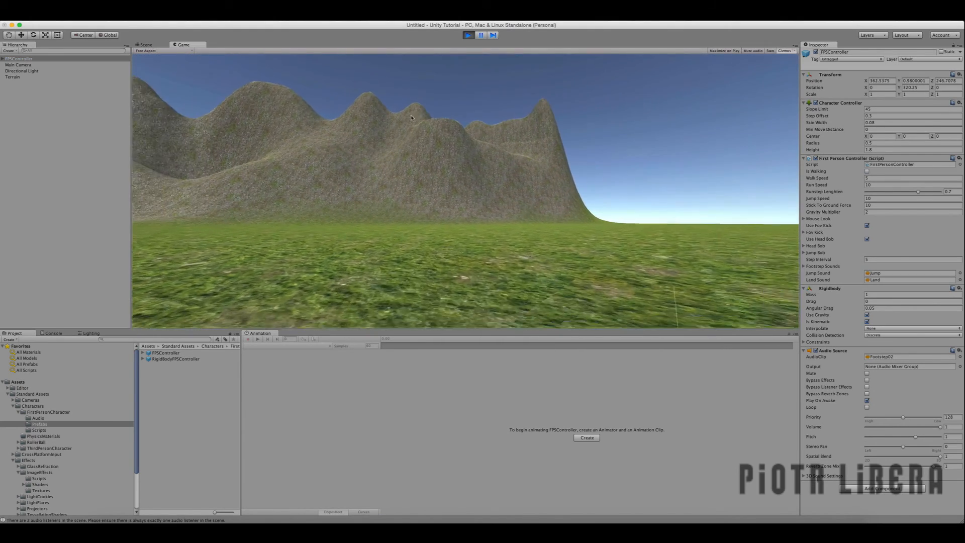
key(shift+w)
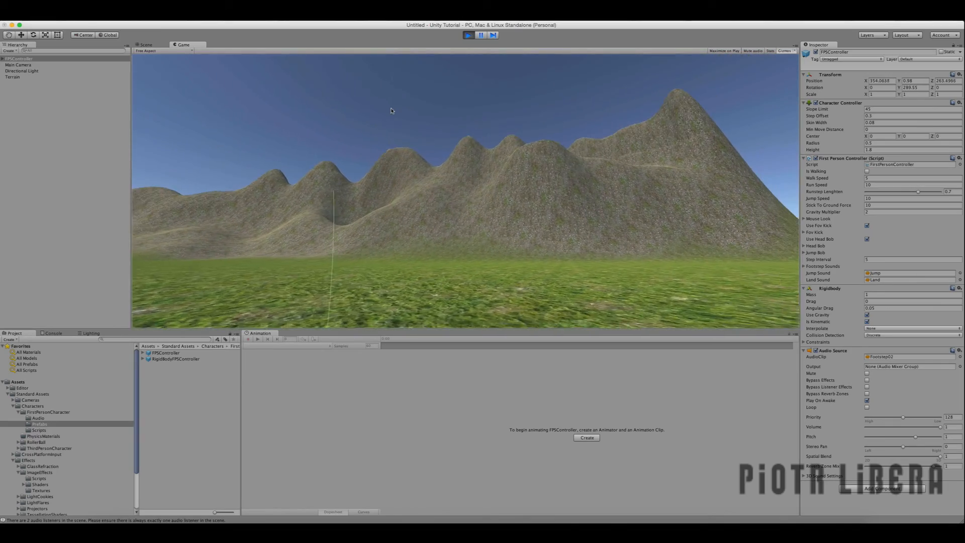
key(shift+w)
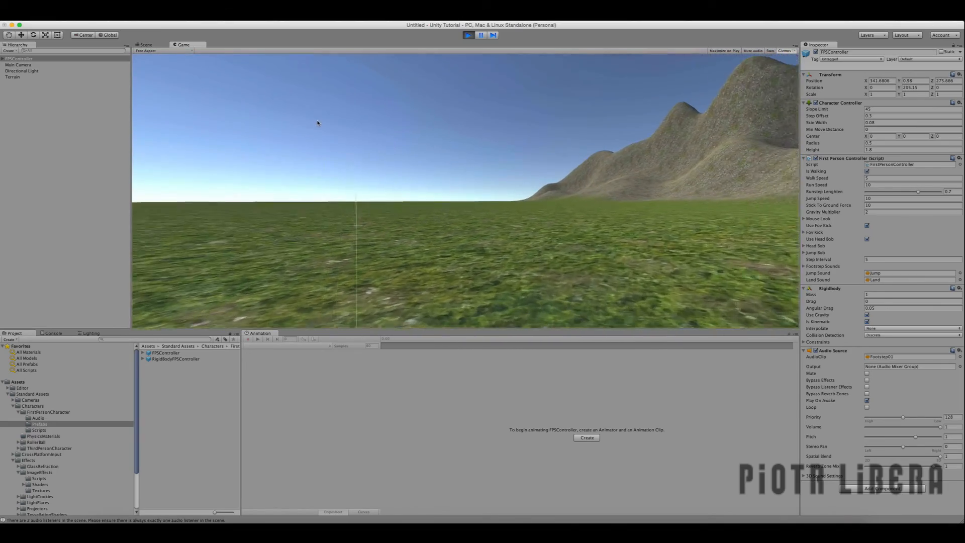
key(space)
key(shift+w)
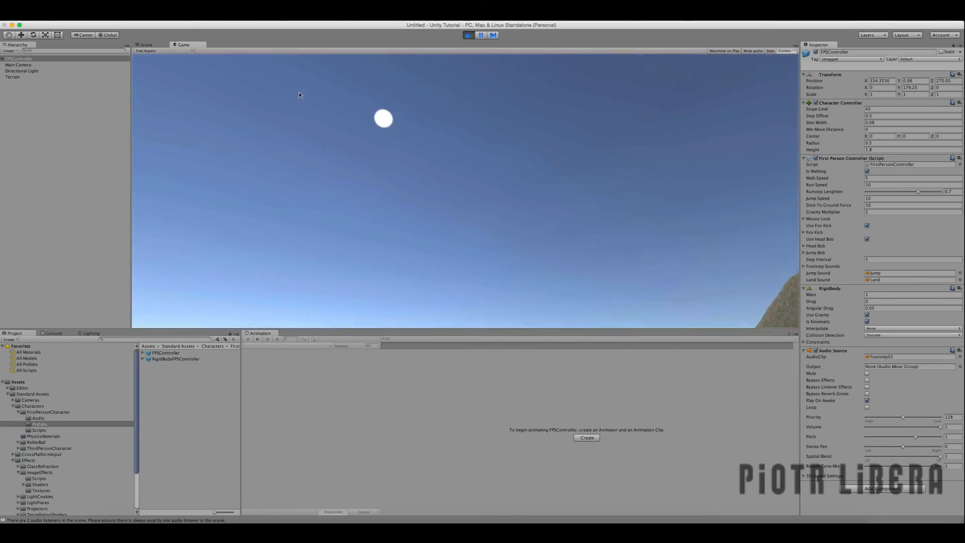
key(w)
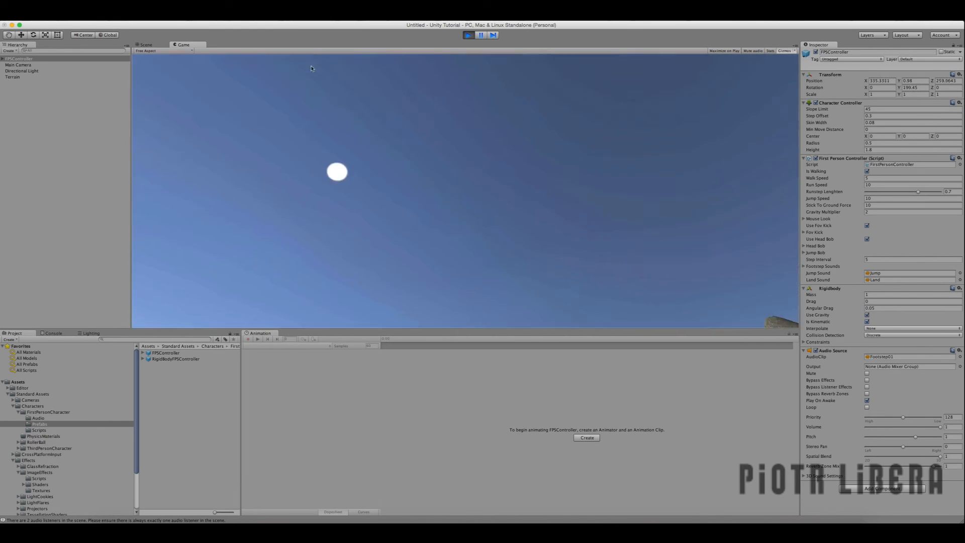